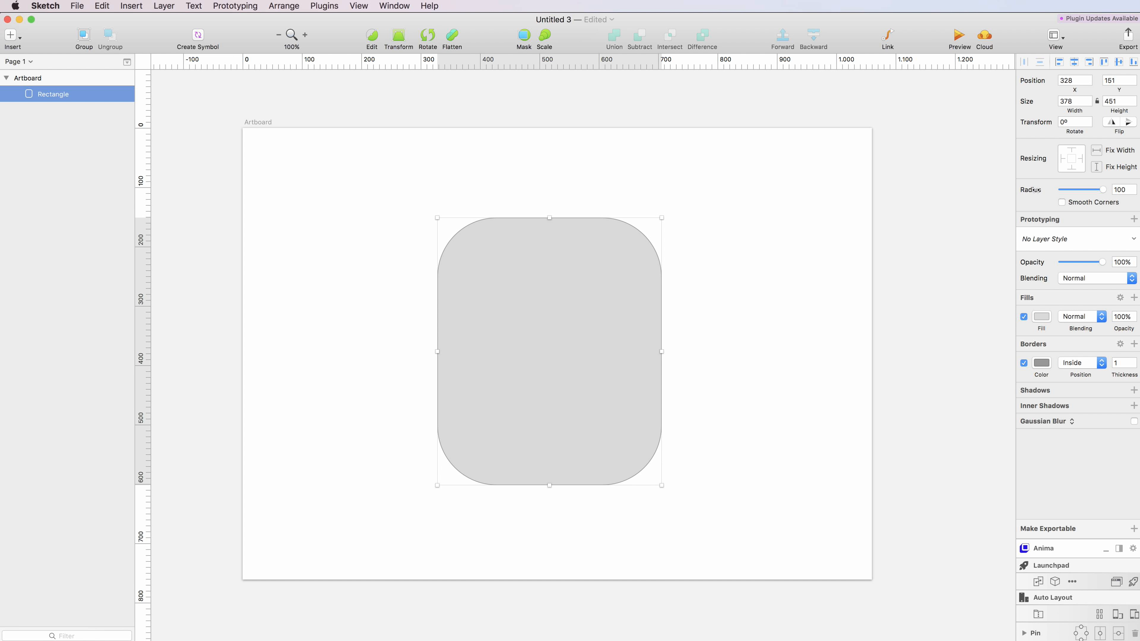
# - Lower the grey rectangle's corner radius from 100 to 6 with Smooth Corners enabled
pyautogui.moveTo(1031, 189); pyautogui.dragTo(985, 198)
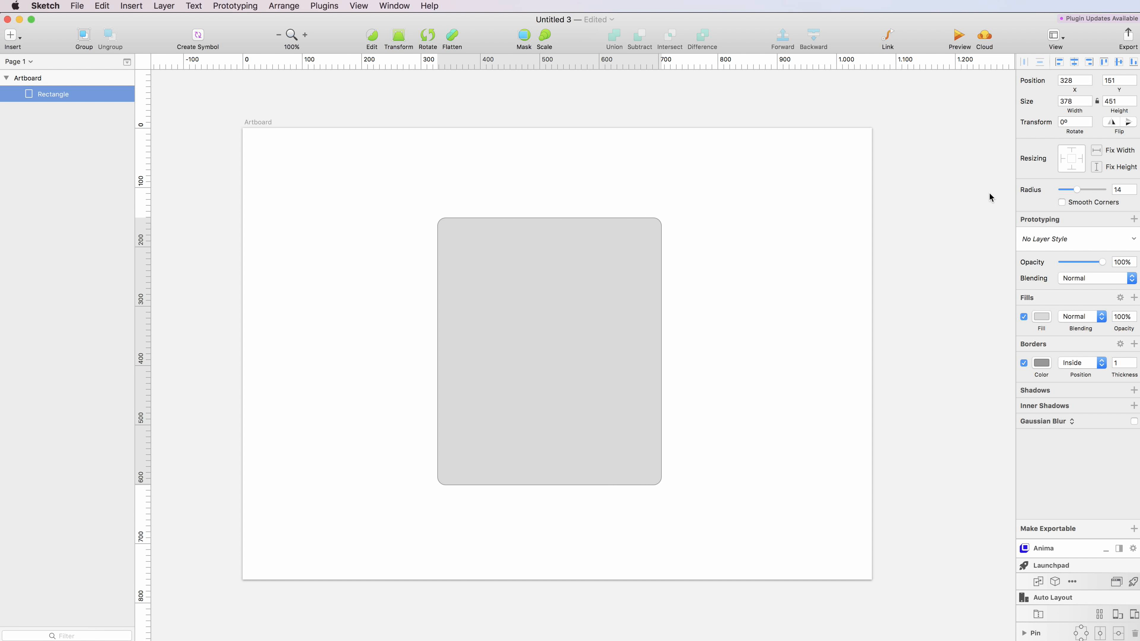
pyautogui.moveTo(1078, 190); pyautogui.dragTo(1072, 186)
# - Remove the rectangle's border and fill it white (FFFFFF)
pyautogui.click(1023, 363)
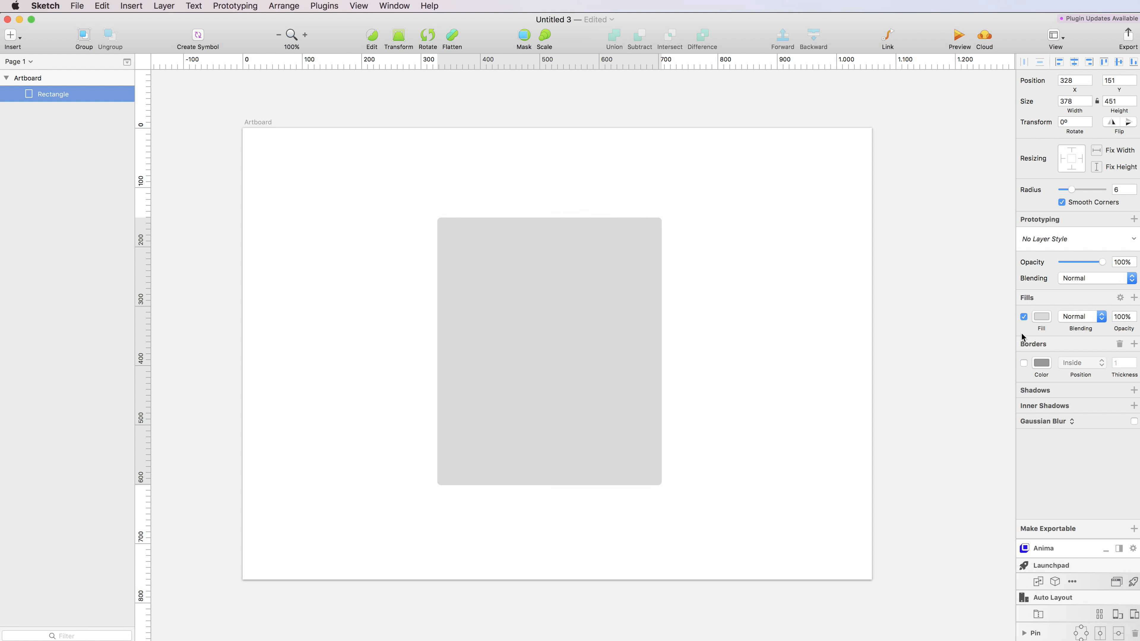
pyautogui.click(1042, 317)
pyautogui.moveTo(1061, 381); pyautogui.dragTo(973, 319)
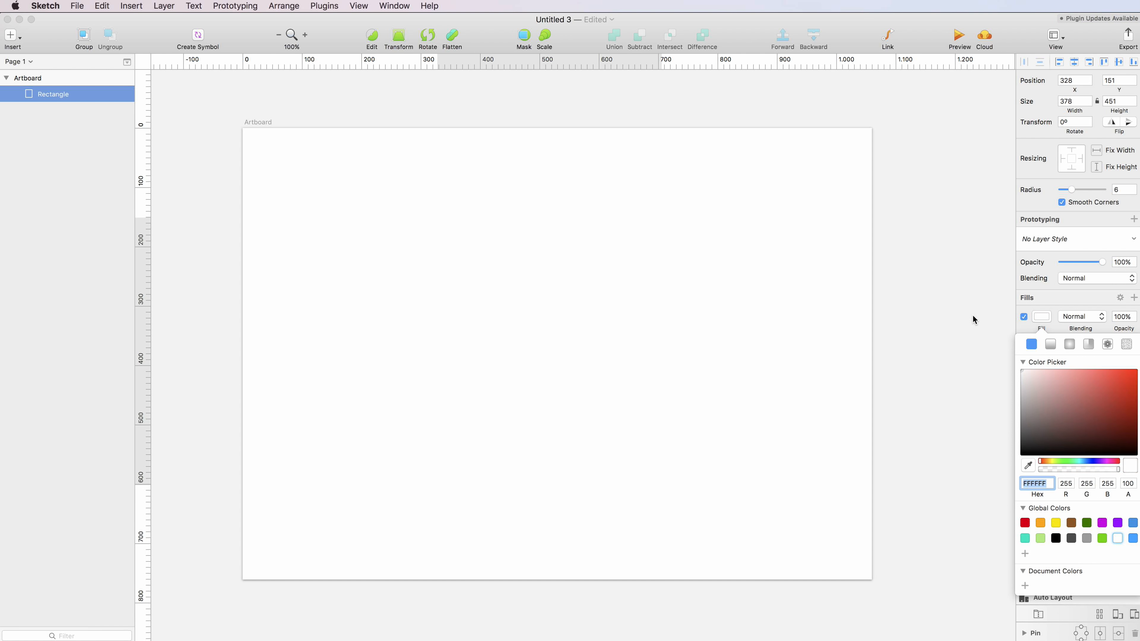
pyautogui.click(1024, 317)
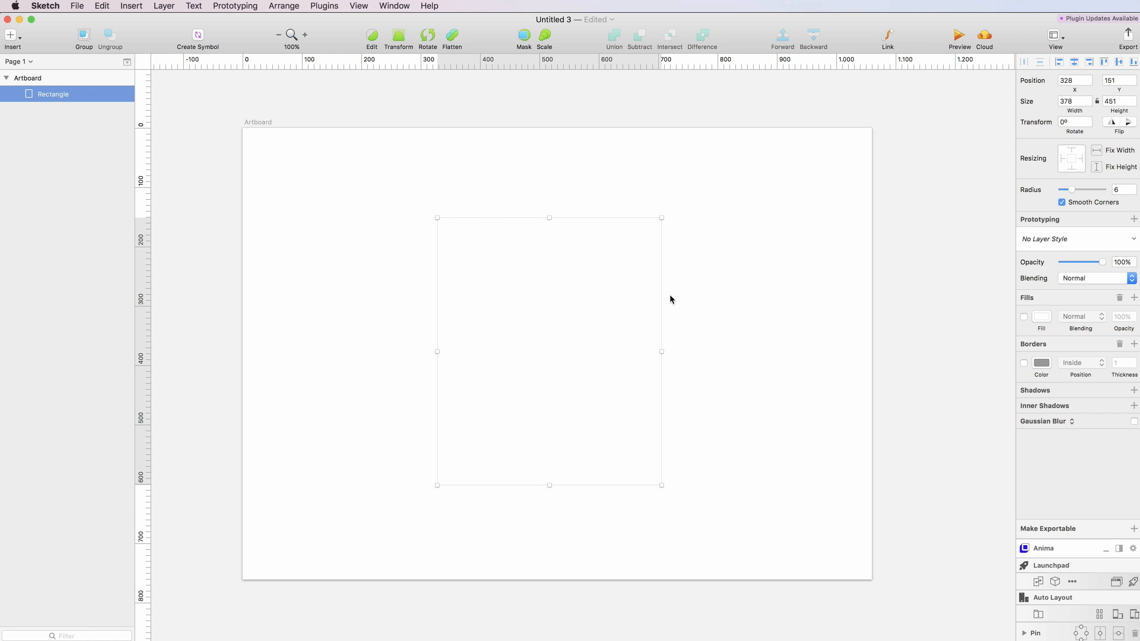
# - Give the white card a soft black shadow: Y 12, blur 24, about 12% opacity
pyautogui.click(1049, 394)
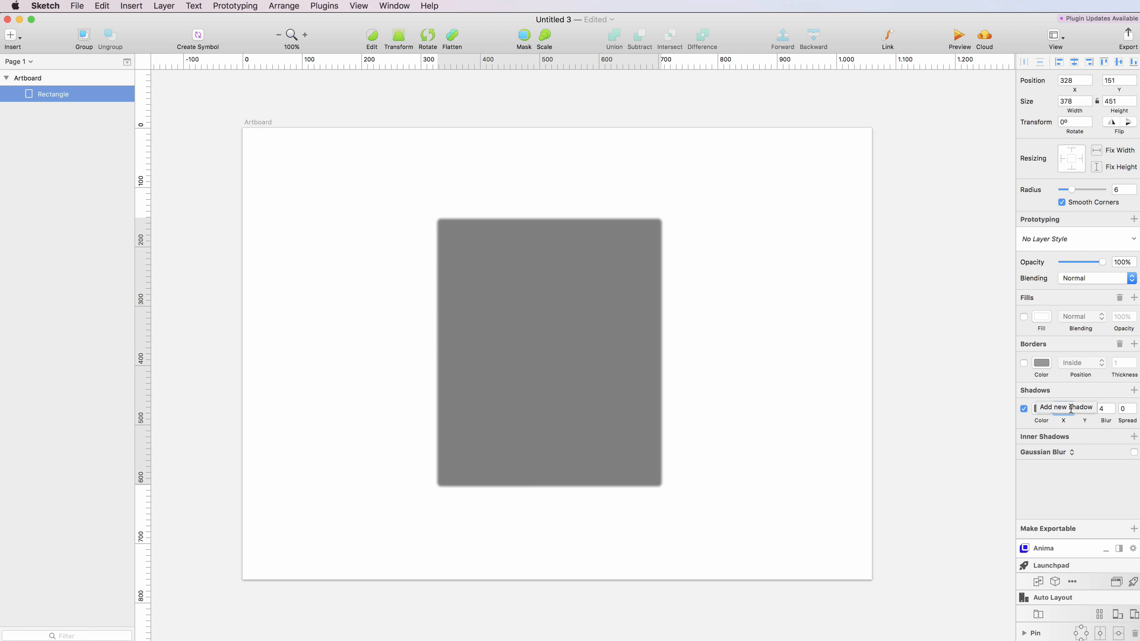
pyautogui.click(1024, 316)
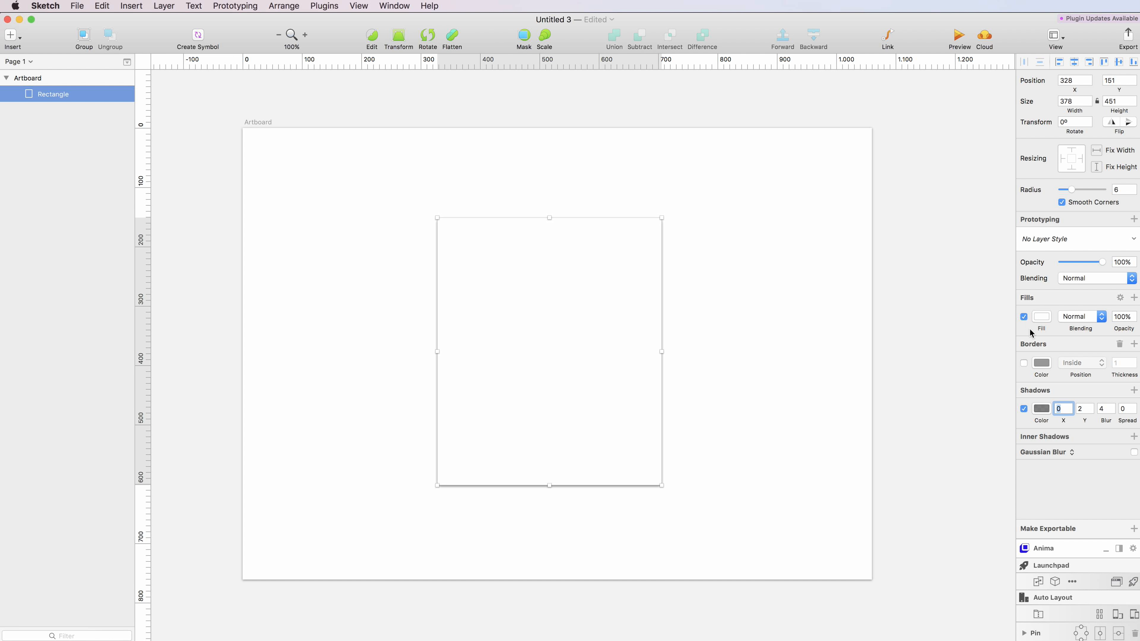
pyautogui.keyDown('shift'); pyautogui.click(1112, 406); pyautogui.keyUp('shift')
pyautogui.keyDown('shift'); pyautogui.click(1111, 406); pyautogui.keyUp('shift')
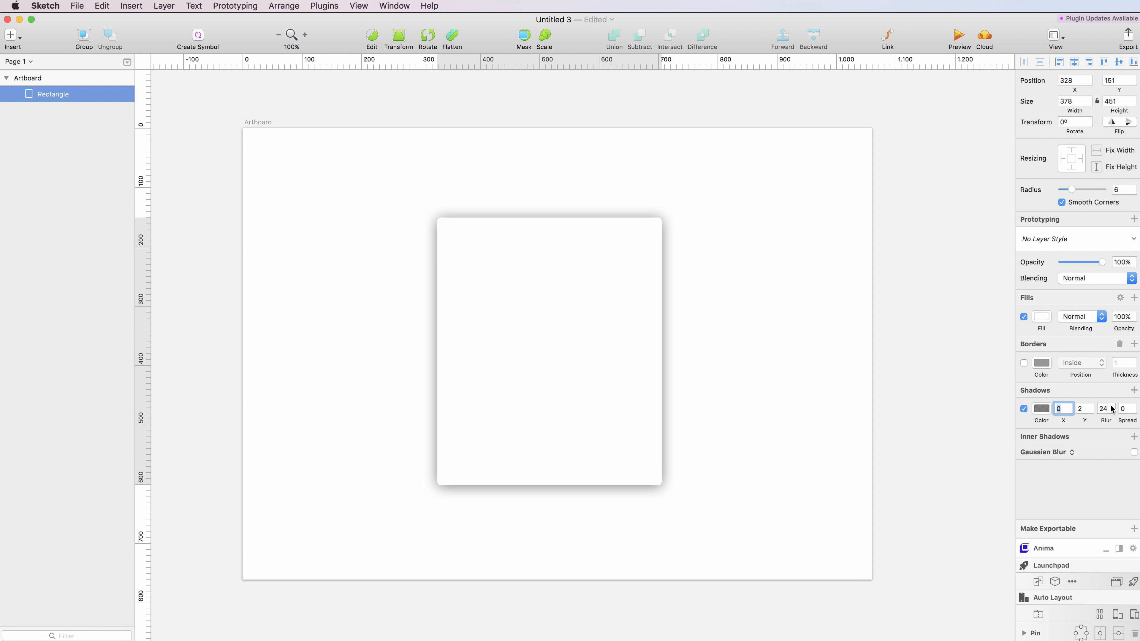
pyautogui.keyDown('shift'); pyautogui.click(1089, 407); pyautogui.keyUp('shift')
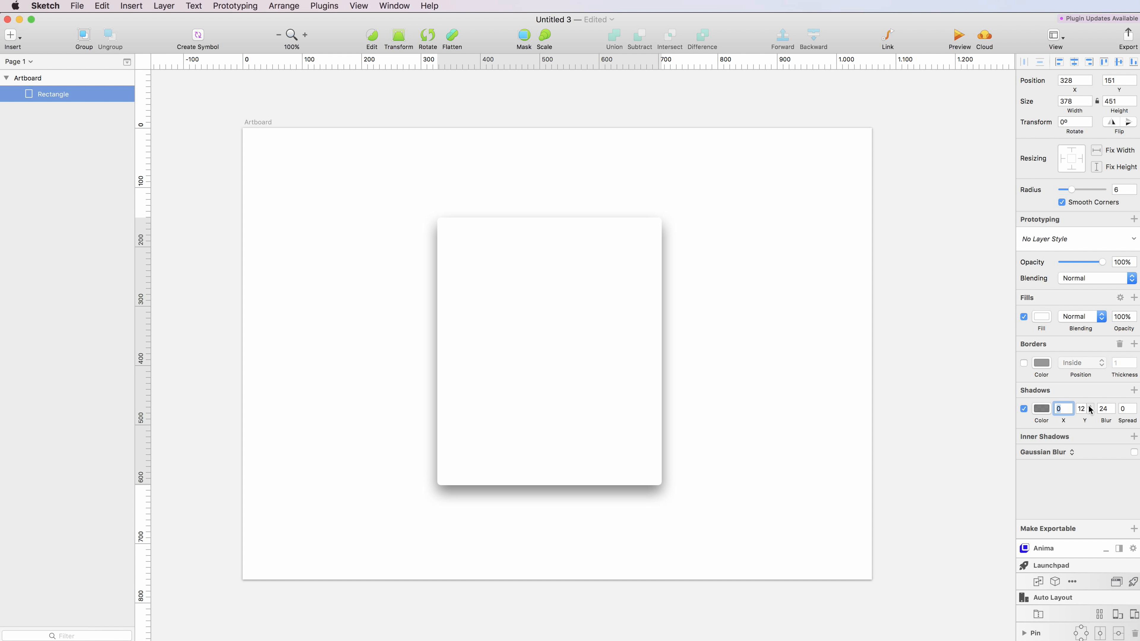
pyautogui.click(1041, 408)
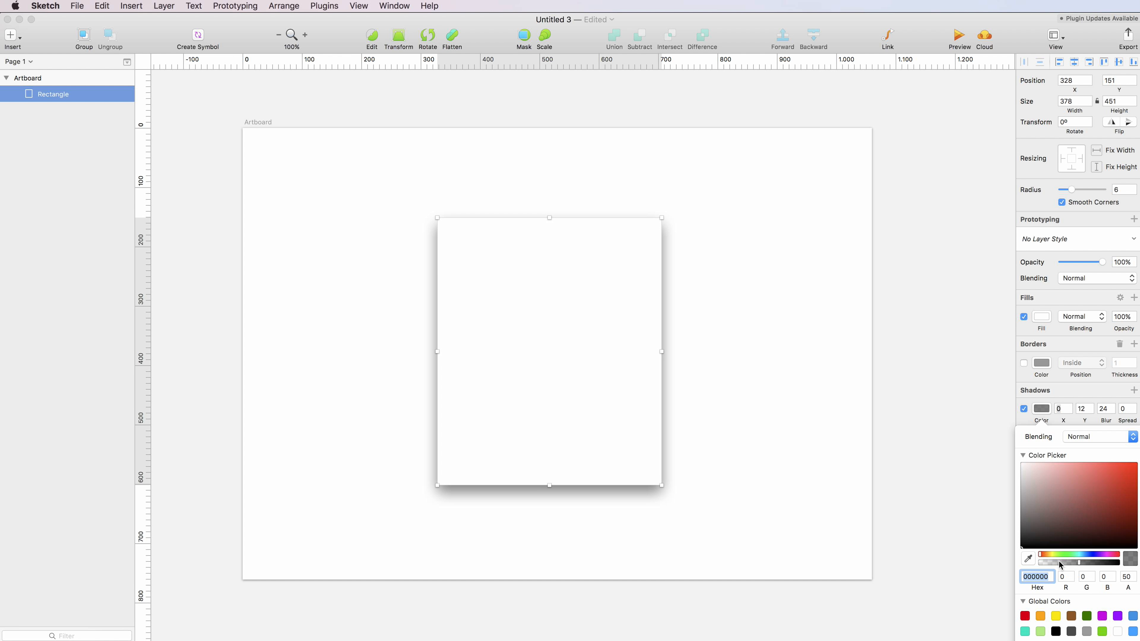
pyautogui.moveTo(1058, 566); pyautogui.dragTo(1050, 566)
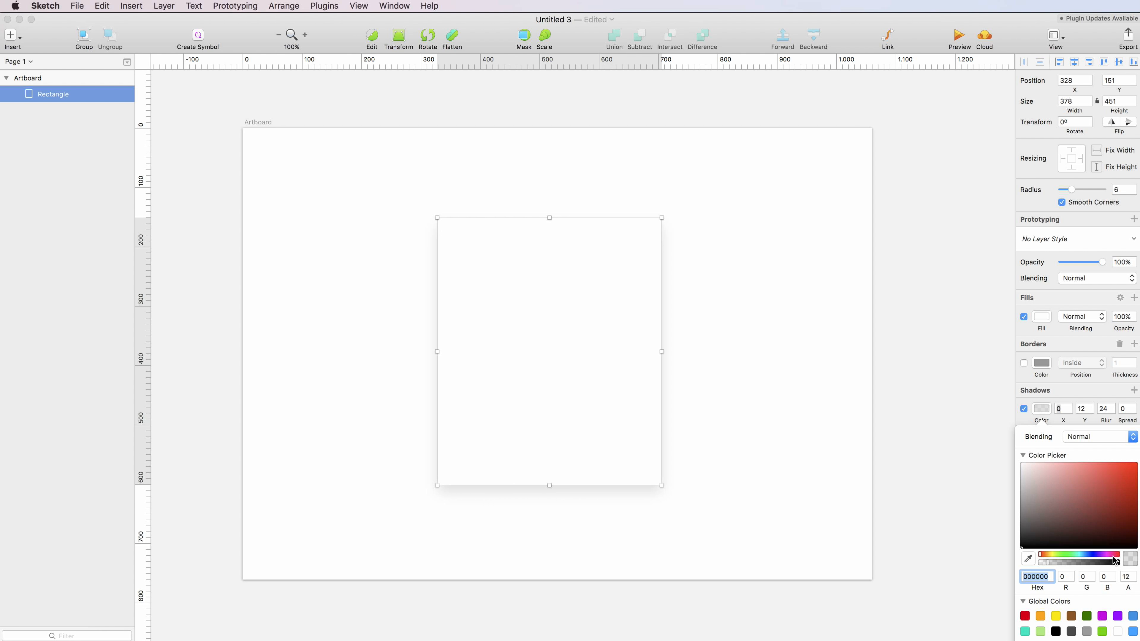
pyautogui.click(694, 383)
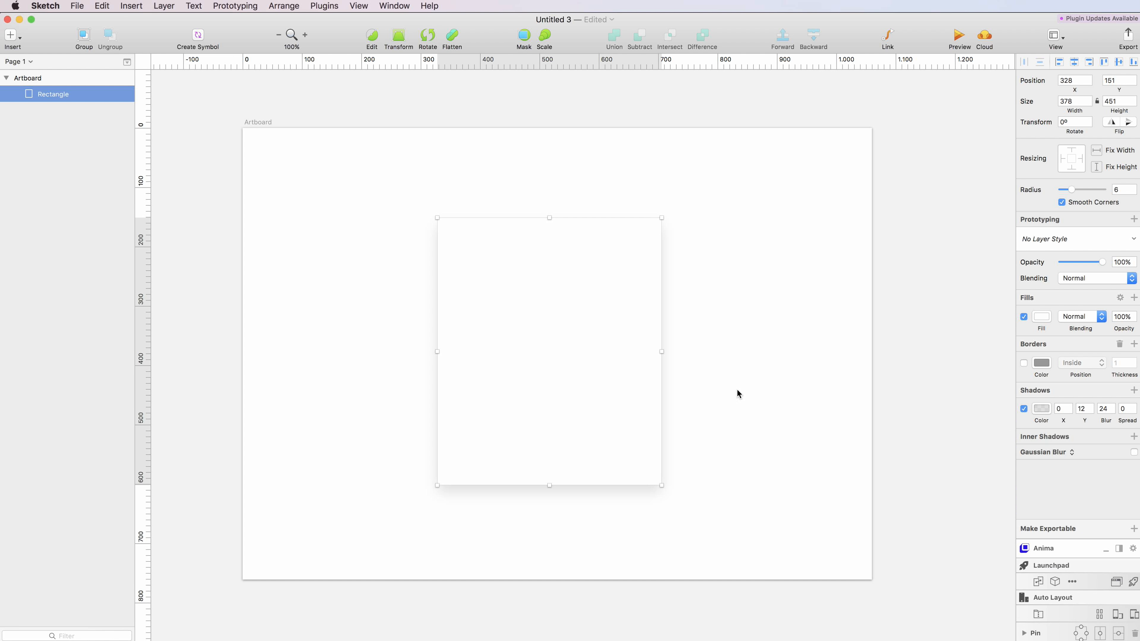
pyautogui.click(693, 366)
# - Add a text box near the card's top containing the person's full name
pyautogui.click(13, 35)
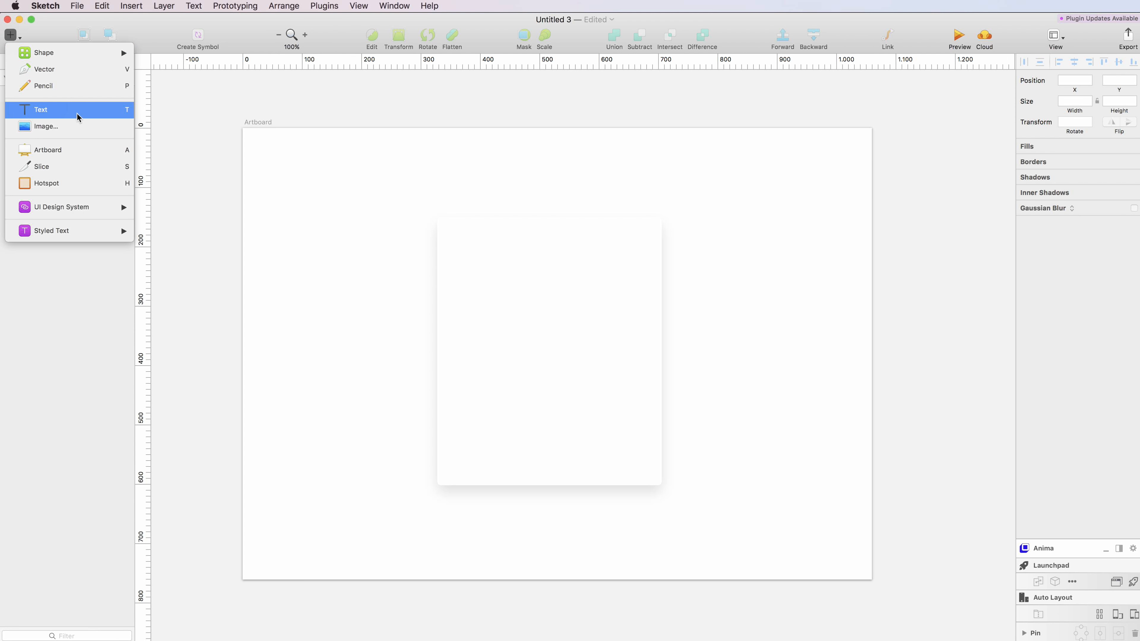
pyautogui.click(71, 111)
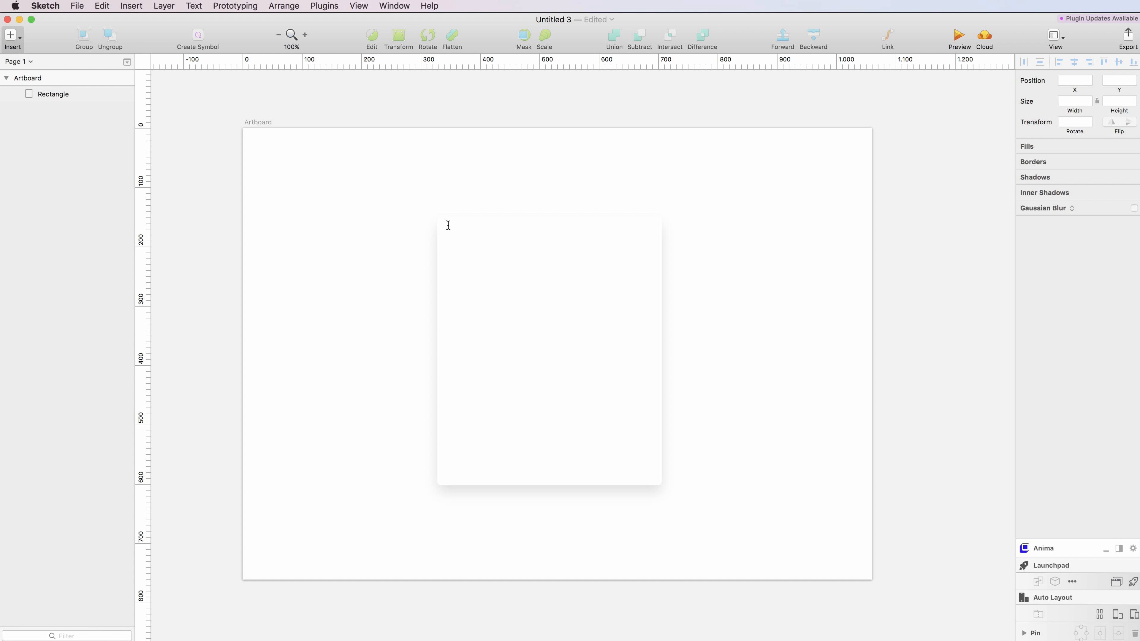
pyautogui.moveTo(438, 224); pyautogui.dragTo(658, 283)
pyautogui.write('Andrew ')
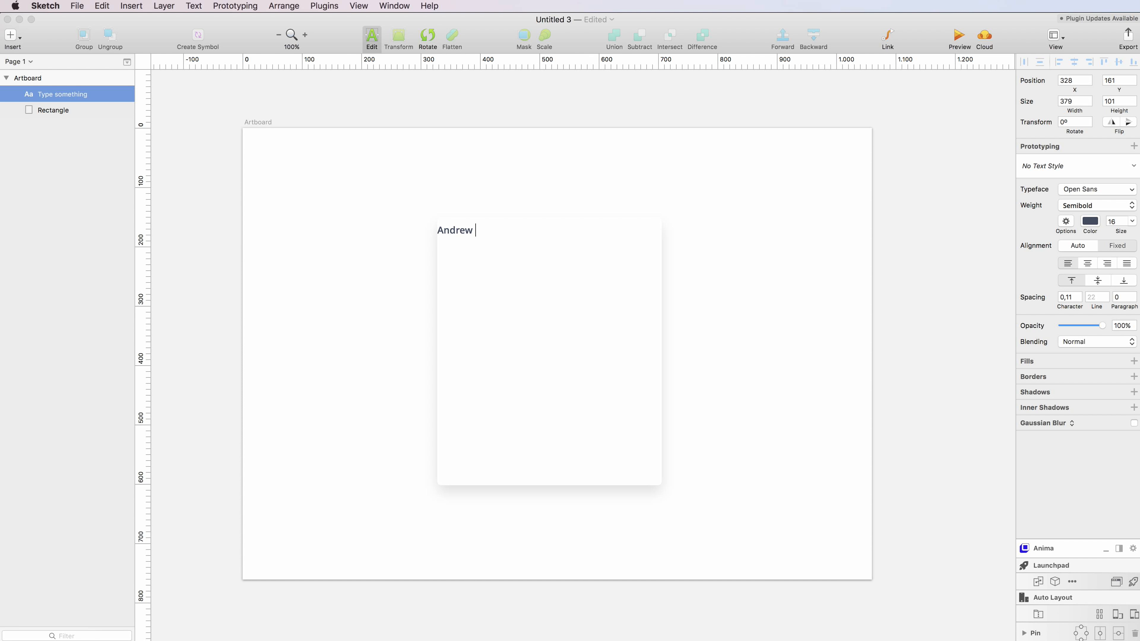
pyautogui.write('Randmoness')
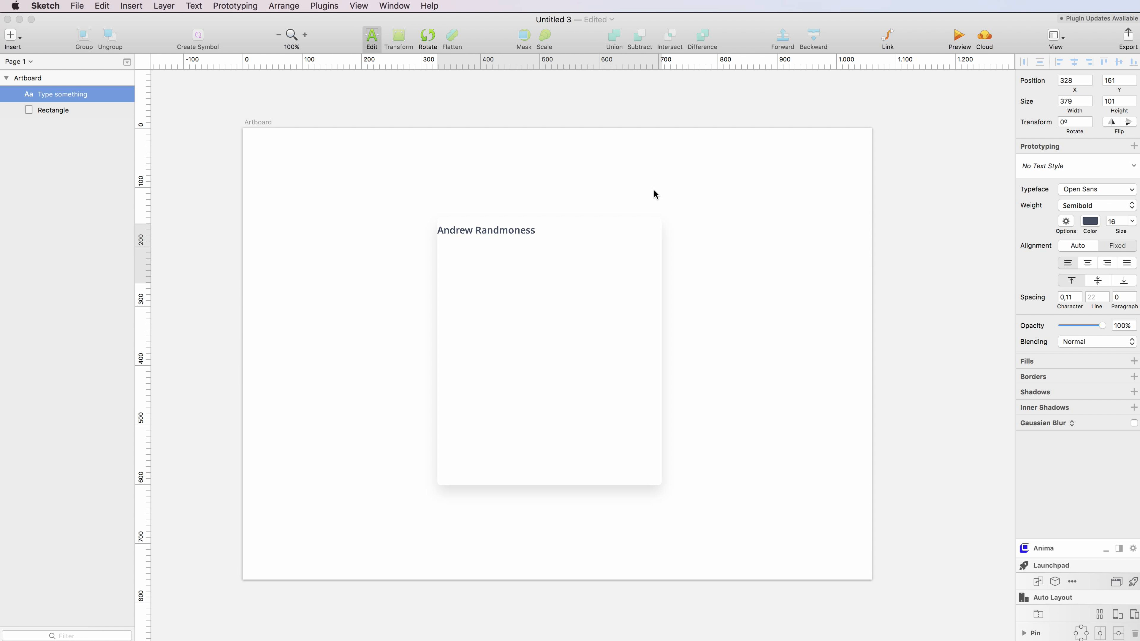
pyautogui.press('Escape')
# - Move the name text down, centre-align it and set its size to 19
pyautogui.moveTo(509, 242); pyautogui.dragTo(502, 258)
pyautogui.click(1087, 303)
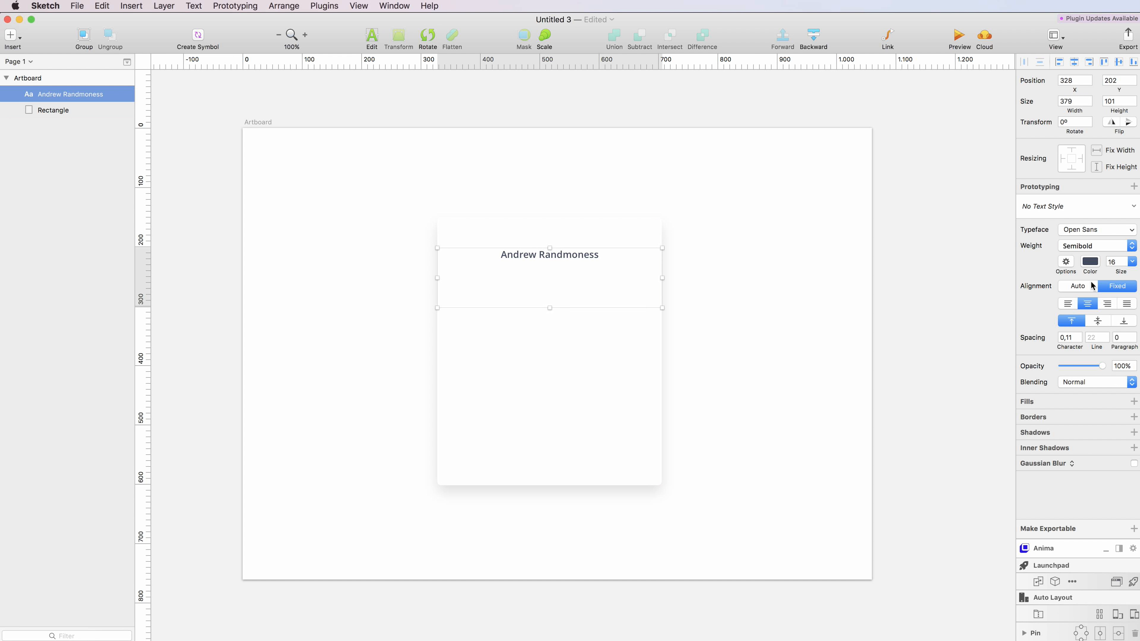
pyautogui.click(1115, 266)
pyautogui.press('Up')
pyautogui.press('Up')
pyautogui.press('Up')
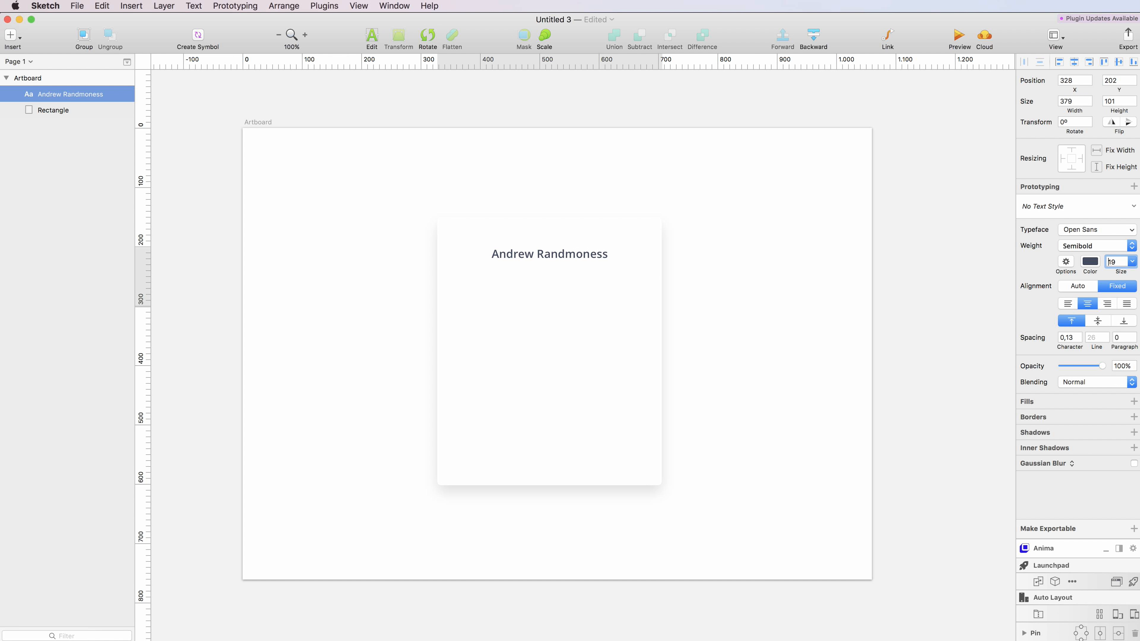
# - Duplicate the name below itself and shrink both text boxes to 32 px tall
pyautogui.moveTo(570, 261); pyautogui.dragTo(571, 280)
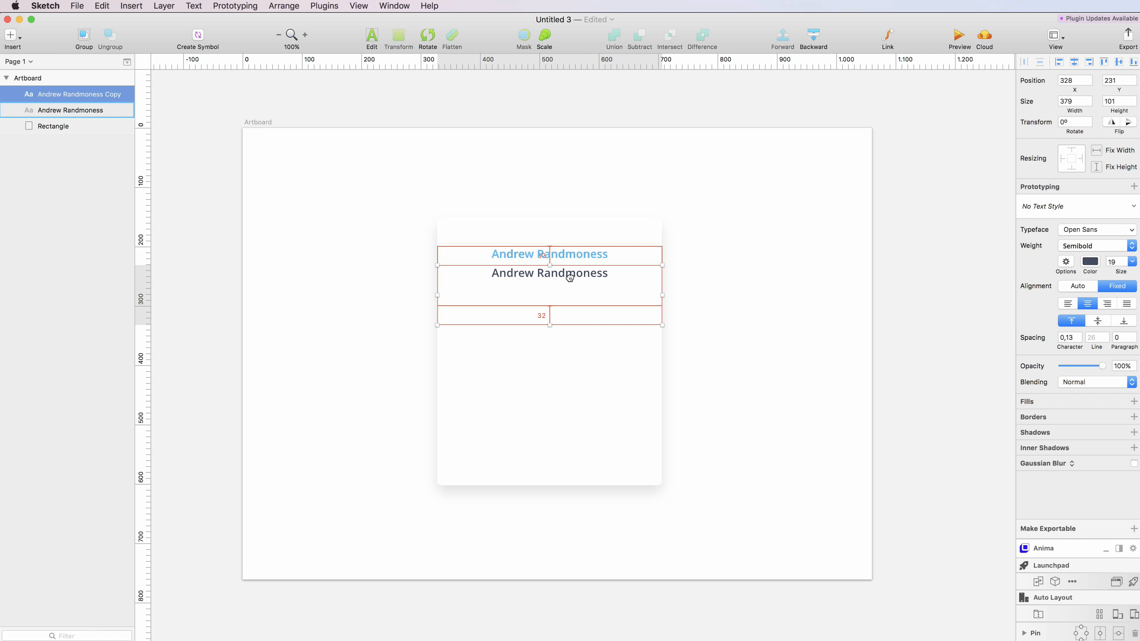
pyautogui.click(555, 260)
pyautogui.moveTo(550, 307); pyautogui.dragTo(549, 265)
pyautogui.click(549, 275)
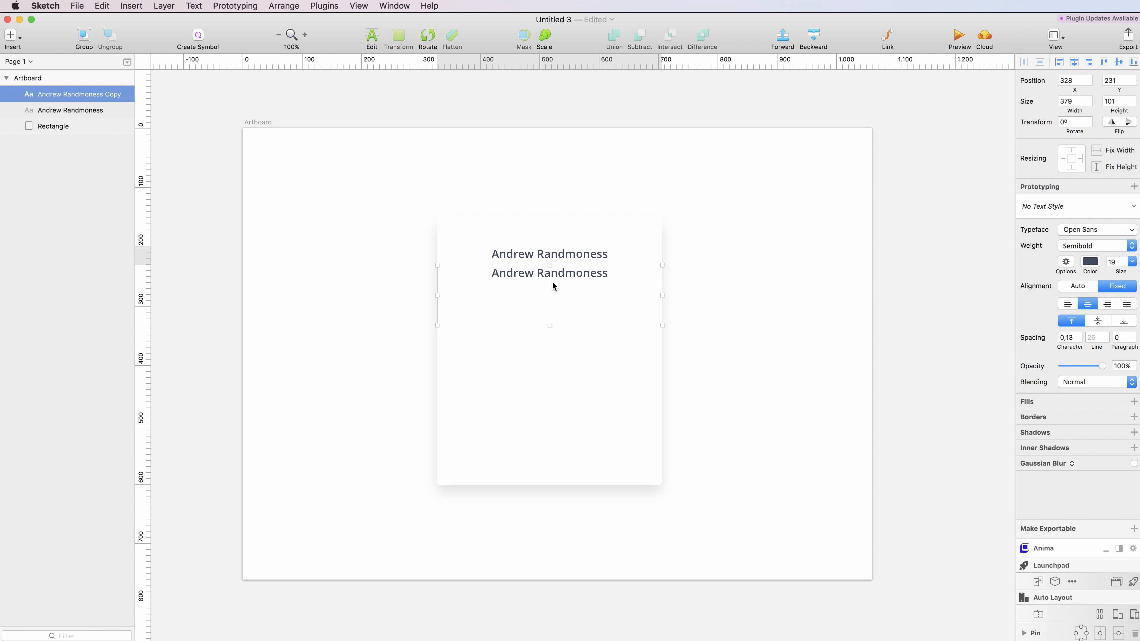
pyautogui.moveTo(550, 314); pyautogui.dragTo(551, 284)
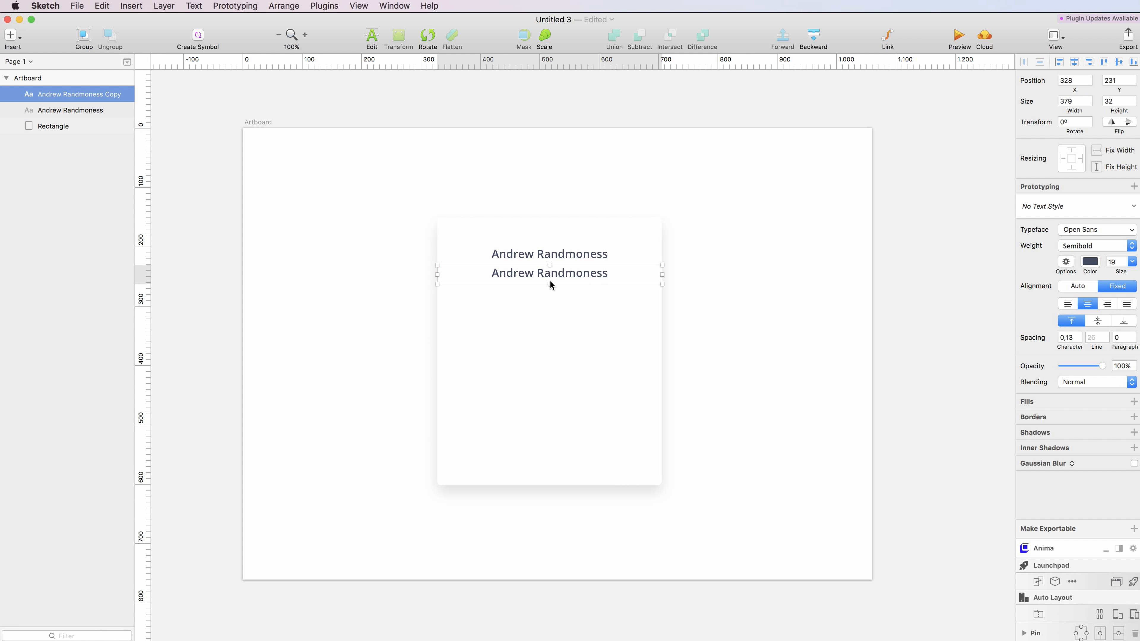
# - Change the copy to 'CEO & Co-founder' in size 15 Regular and nudge it up 2 px
pyautogui.doubleClick(550, 281)
pyautogui.write('CE')
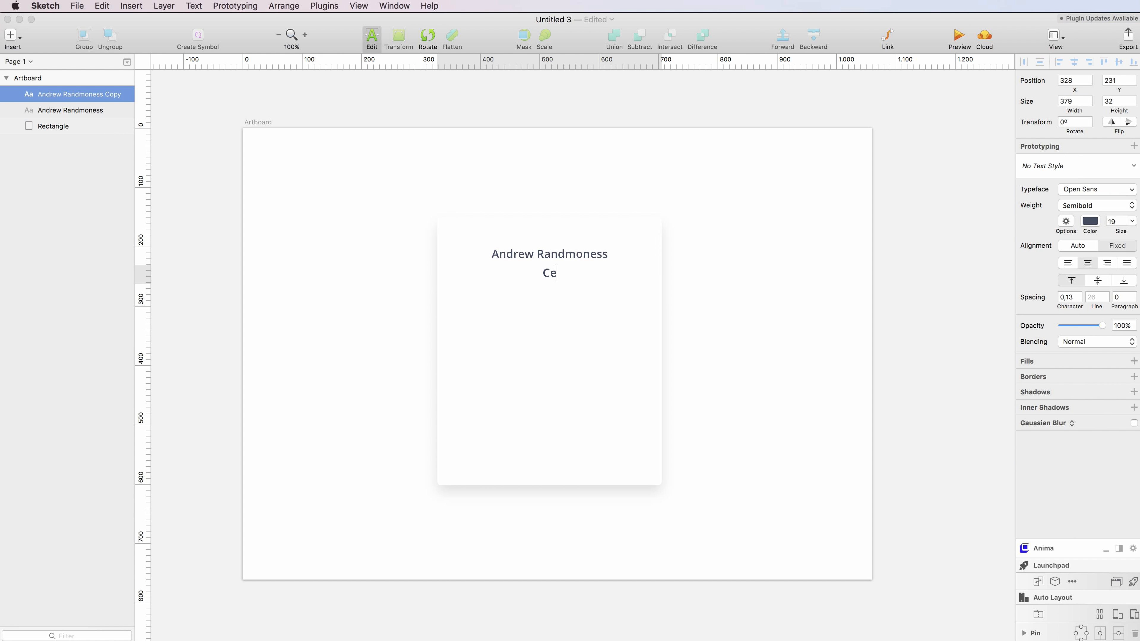
pyautogui.write('O & Co-founder')
pyautogui.press('shift+super+Left')
pyautogui.click(1121, 221)
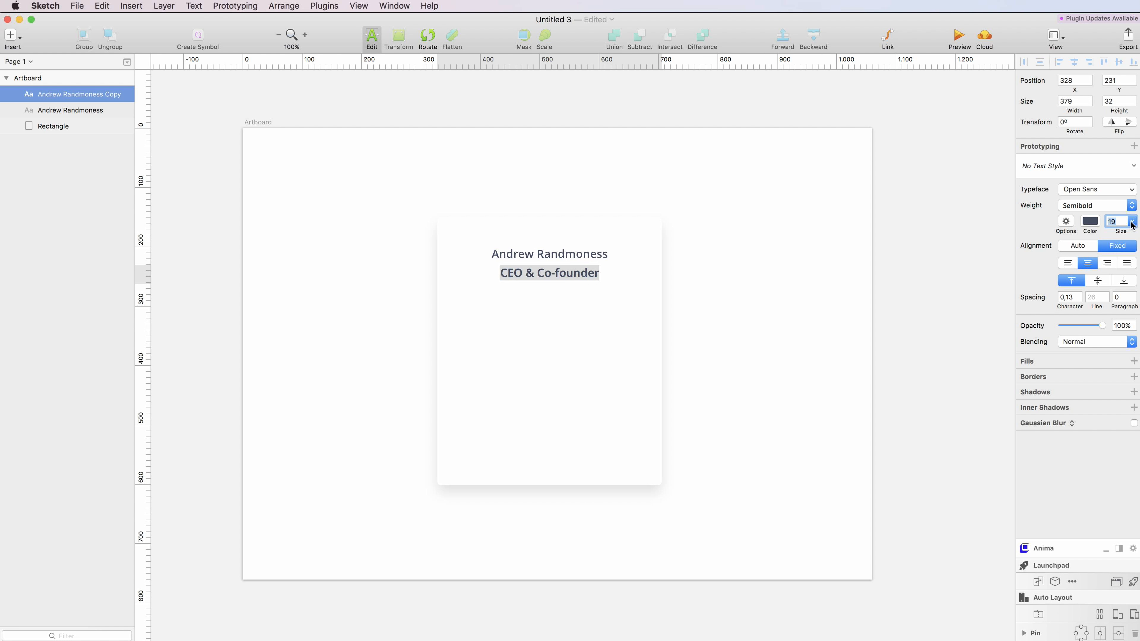
pyautogui.press('Down')
pyautogui.press('Down')
pyautogui.press('Down')
pyautogui.press('Down')
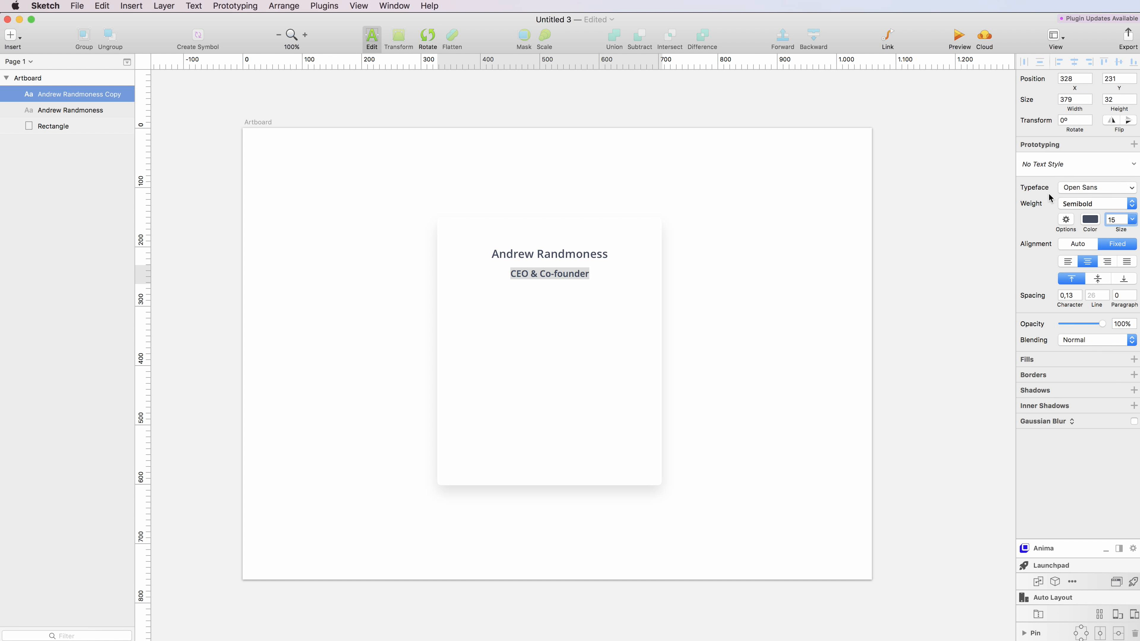
pyautogui.click(1079, 203)
pyautogui.click(1079, 158)
pyautogui.press('Return')
pyautogui.press('Escape')
pyautogui.press('Up')
pyautogui.press('Up')
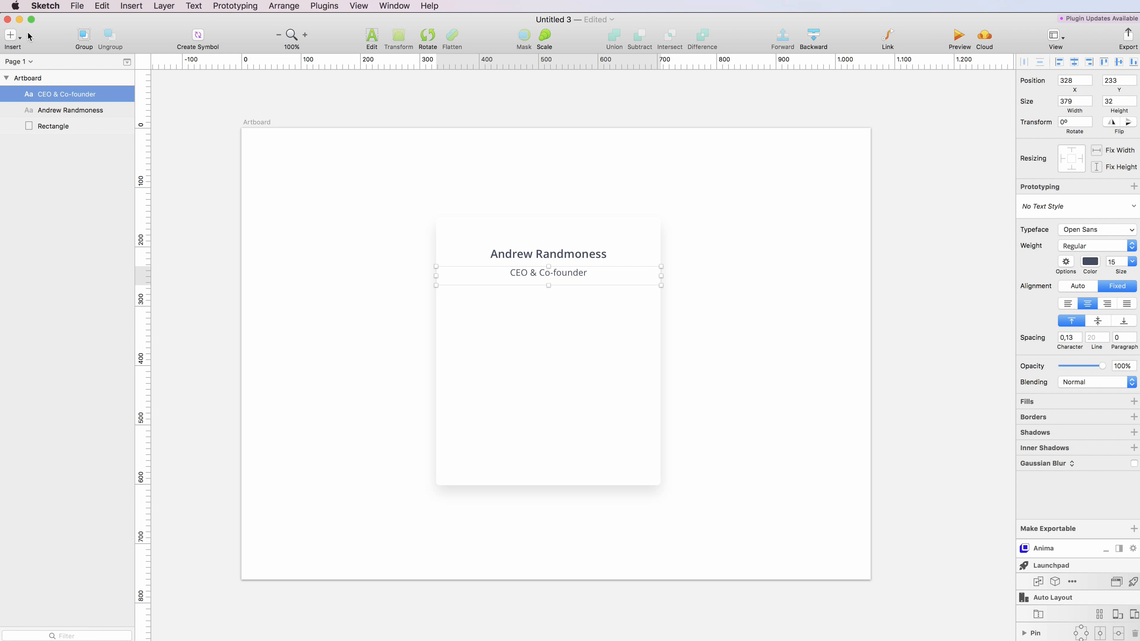
# - Draw a roughly 148 px circle below the subtitle and remove its border
pyautogui.click(15, 36)
pyautogui.moveTo(58, 56)
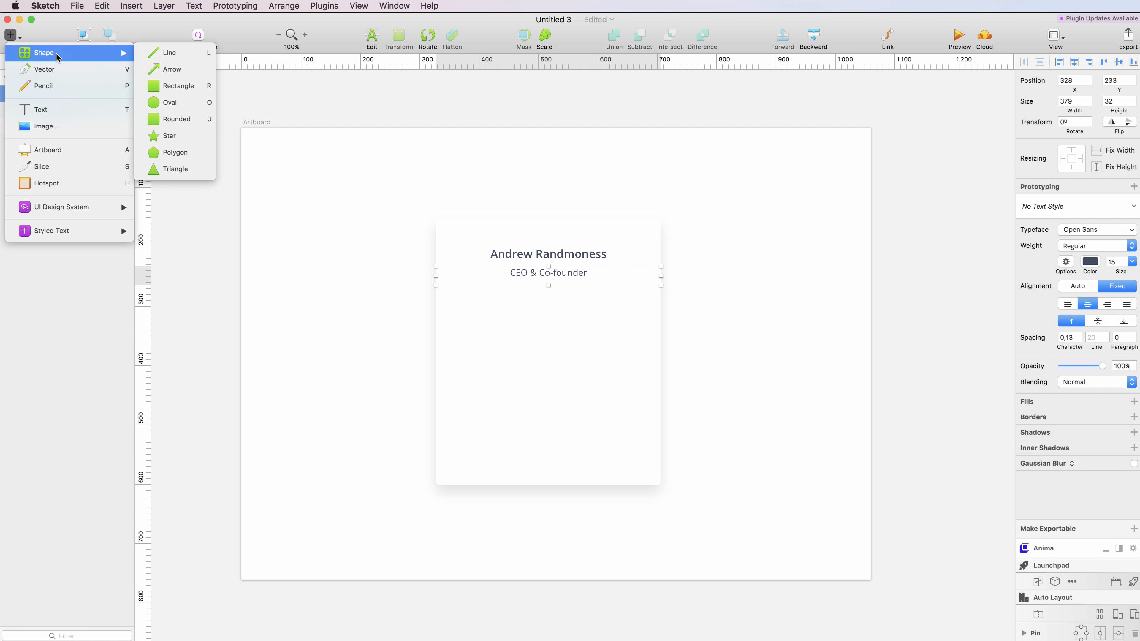
pyautogui.click(179, 106)
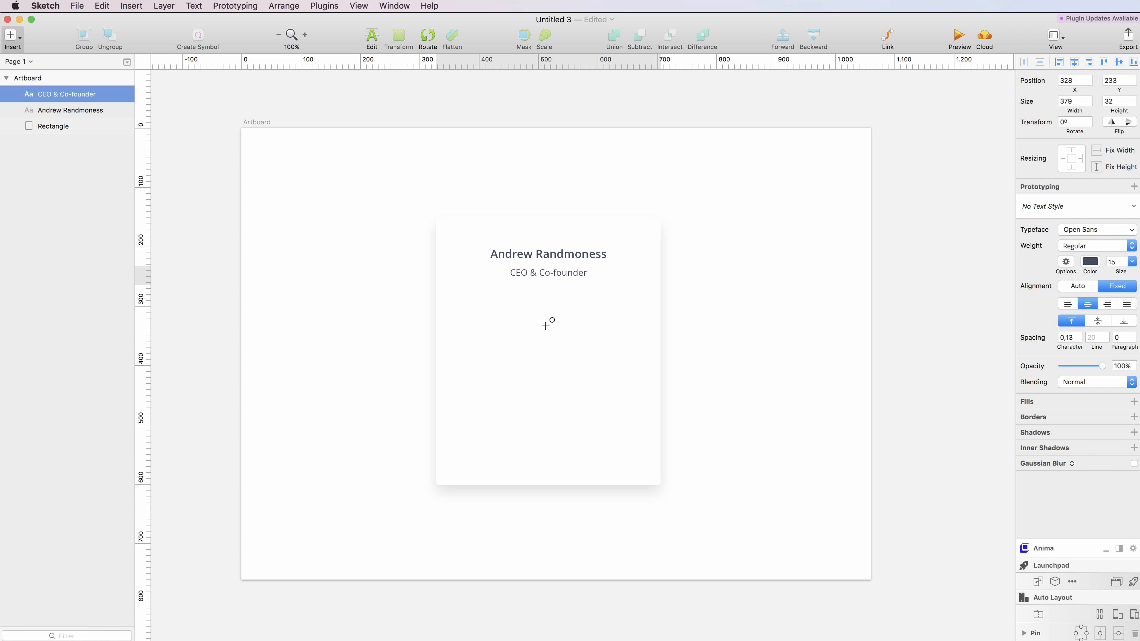
pyautogui.moveTo(547, 338); pyautogui.dragTo(573, 292)
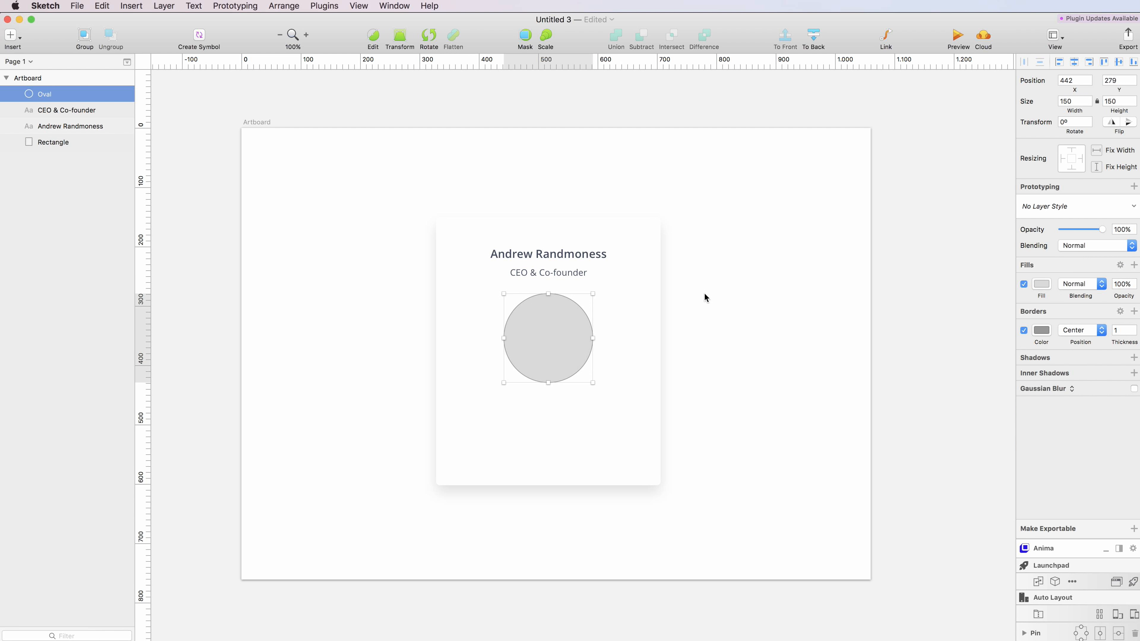
pyautogui.keyDown('alt'); pyautogui.click(1023, 330); pyautogui.keyUp('alt')
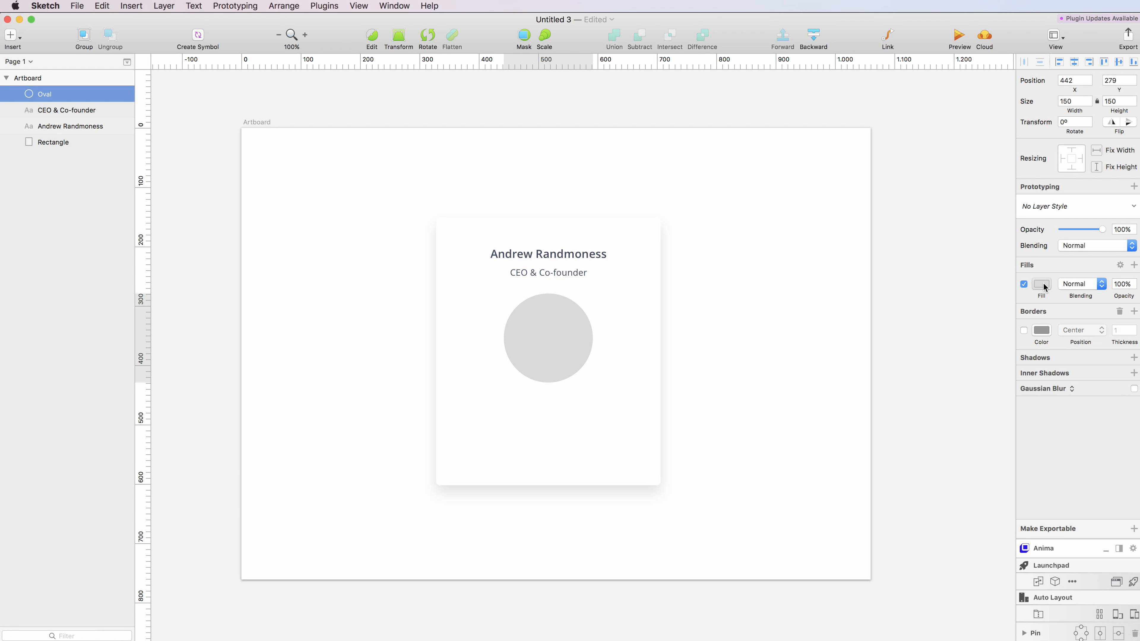
# - Fill the circle with the first photo from Desktop > Free Photos Assets > Faces 2
pyautogui.click(1041, 284)
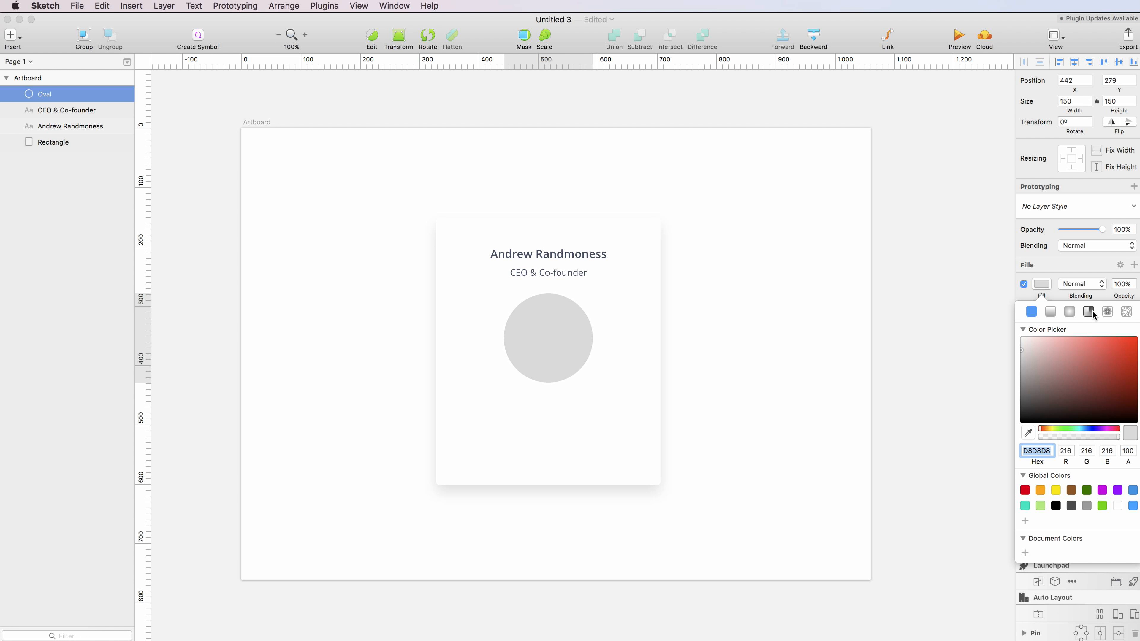
pyautogui.click(1107, 312)
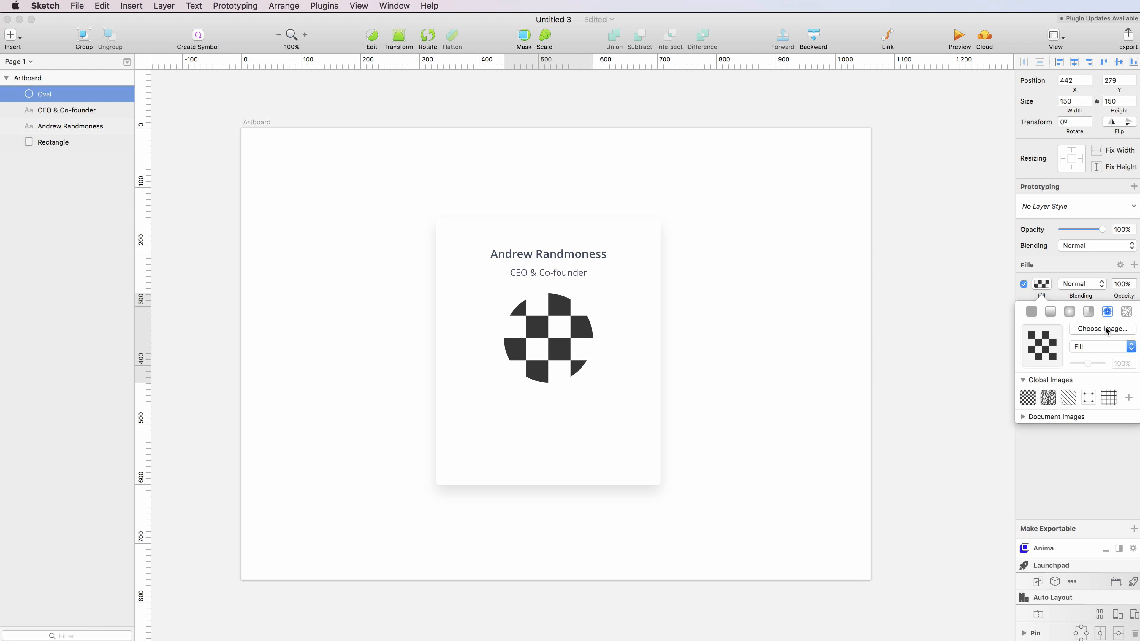
pyautogui.click(1107, 330)
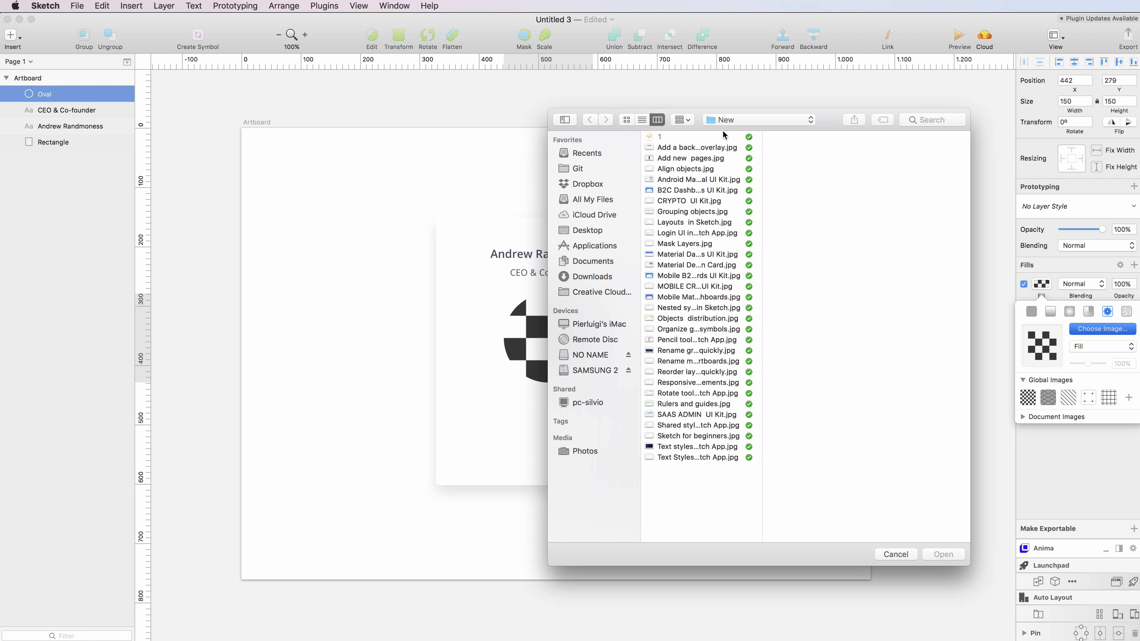
pyautogui.click(588, 231)
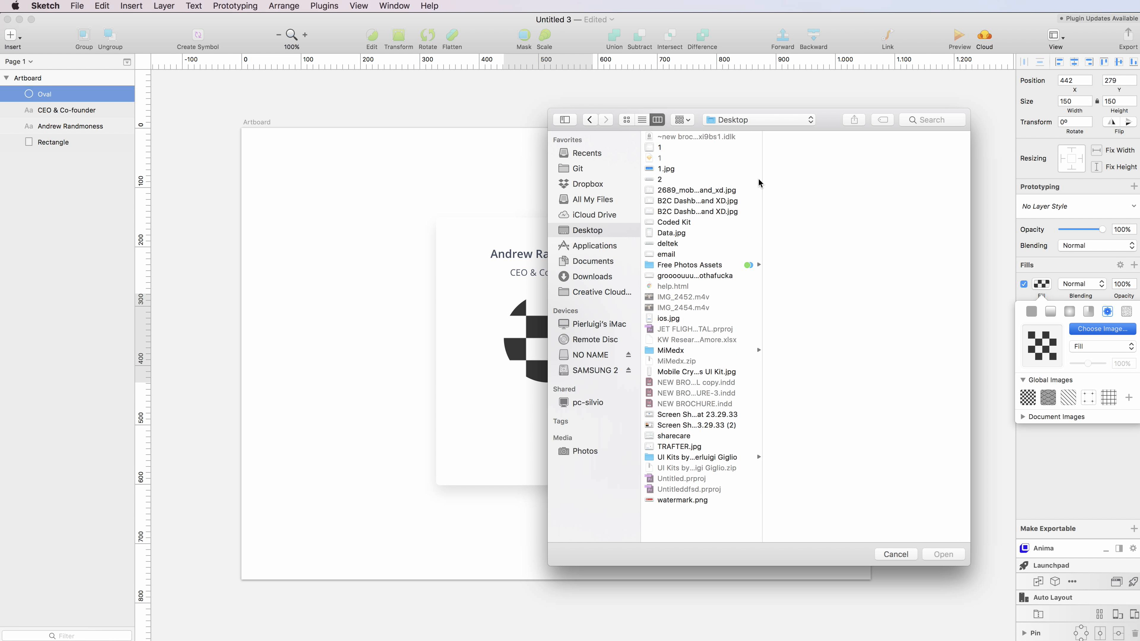
pyautogui.click(691, 265)
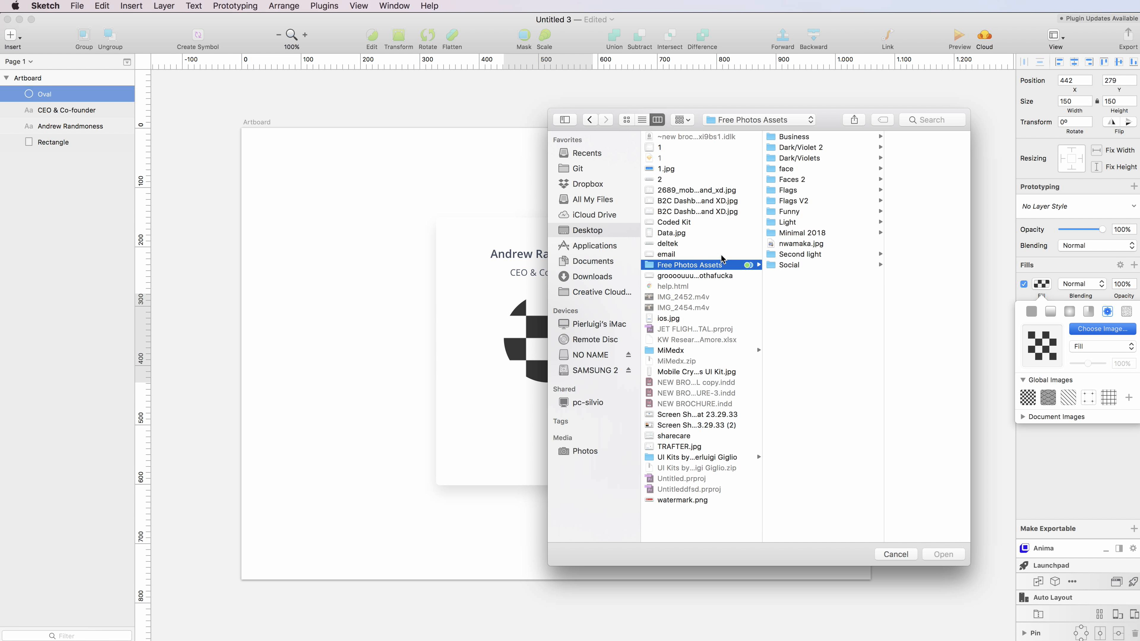
pyautogui.click(804, 171)
pyautogui.press('Right')
pyautogui.press('Left')
pyautogui.press('Down')
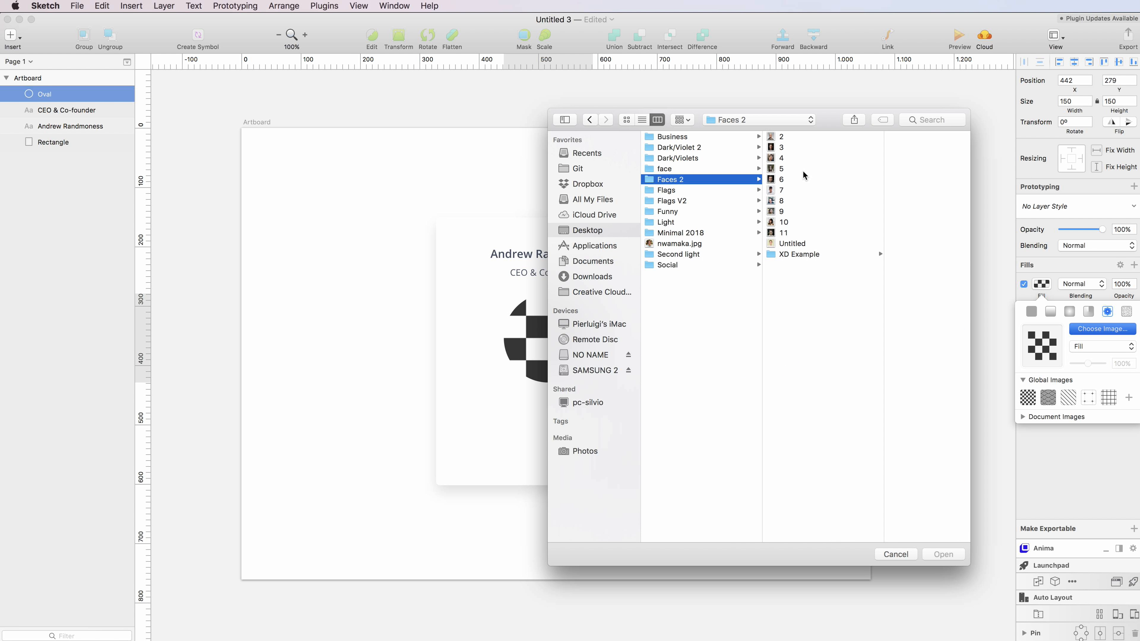
pyautogui.press('Right')
pyautogui.press('Return')
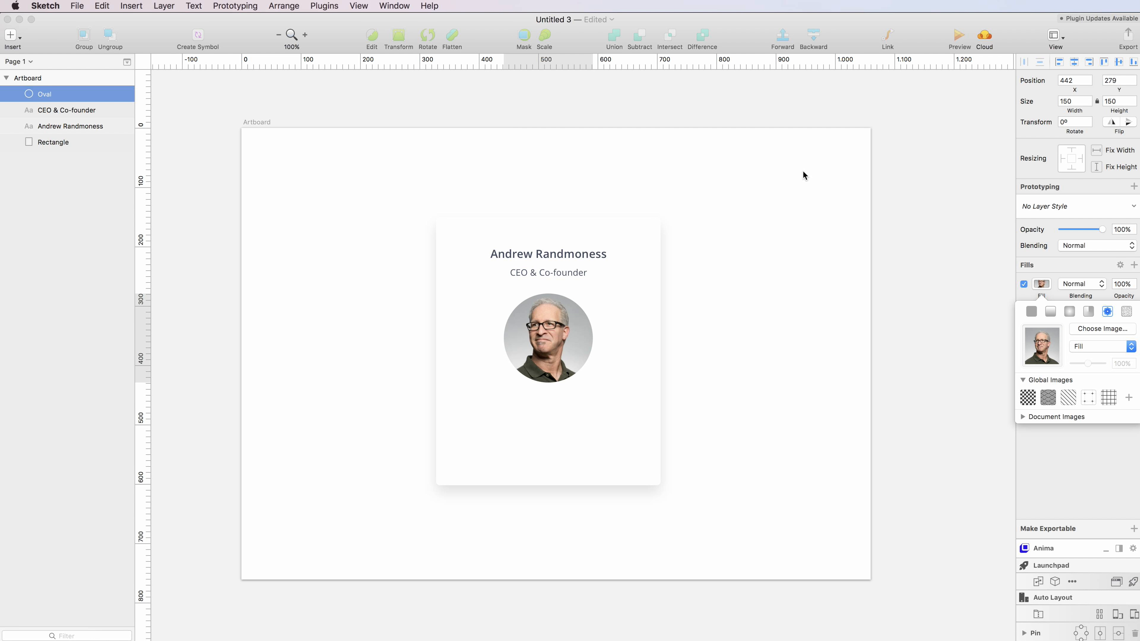
pyautogui.click(573, 331)
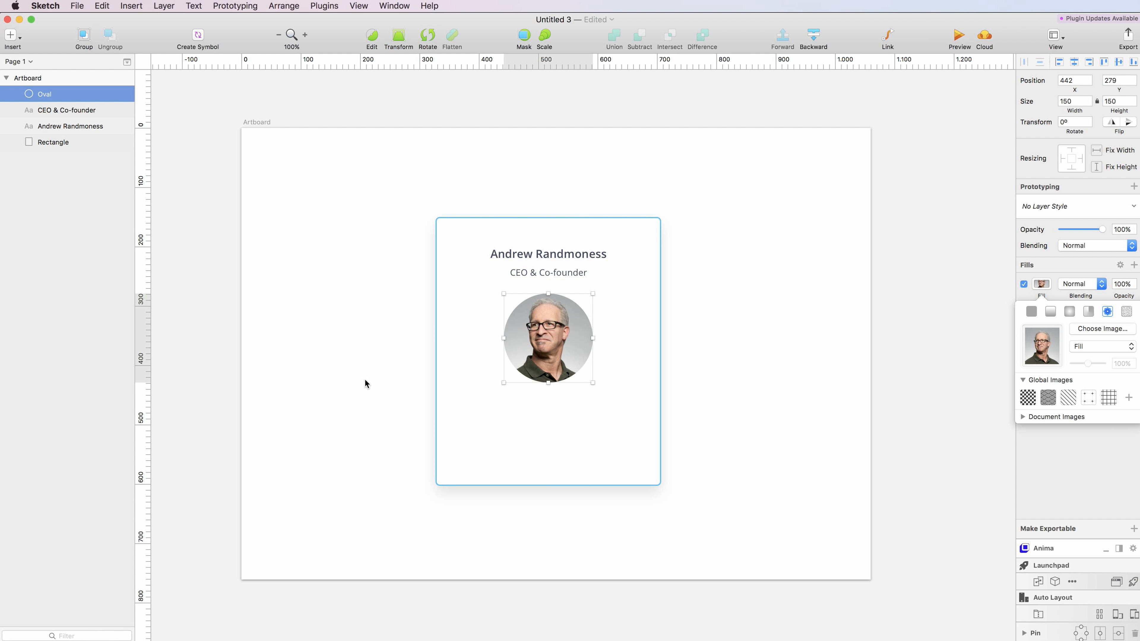
# - Duplicate the card rectangle and reshape the copy into a 48 px bar below the photo
pyautogui.click(16, 42)
pyautogui.click(334, 197)
pyautogui.click(445, 242)
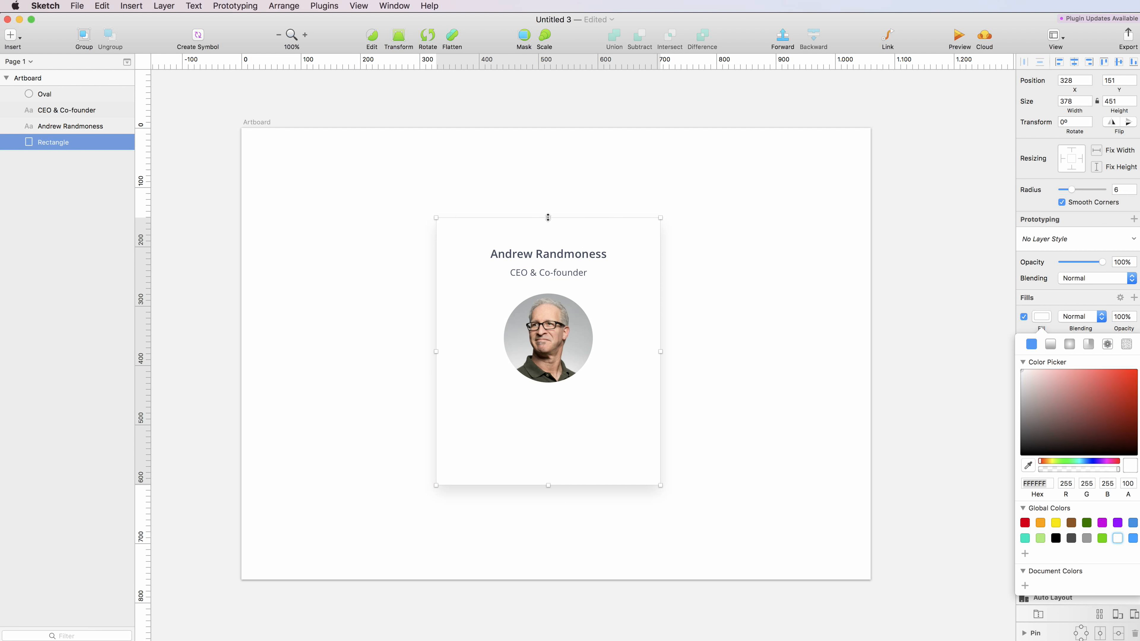
pyautogui.moveTo(547, 218); pyautogui.dragTo(548, 317)
pyautogui.press('super+z')
pyautogui.press('super+d')
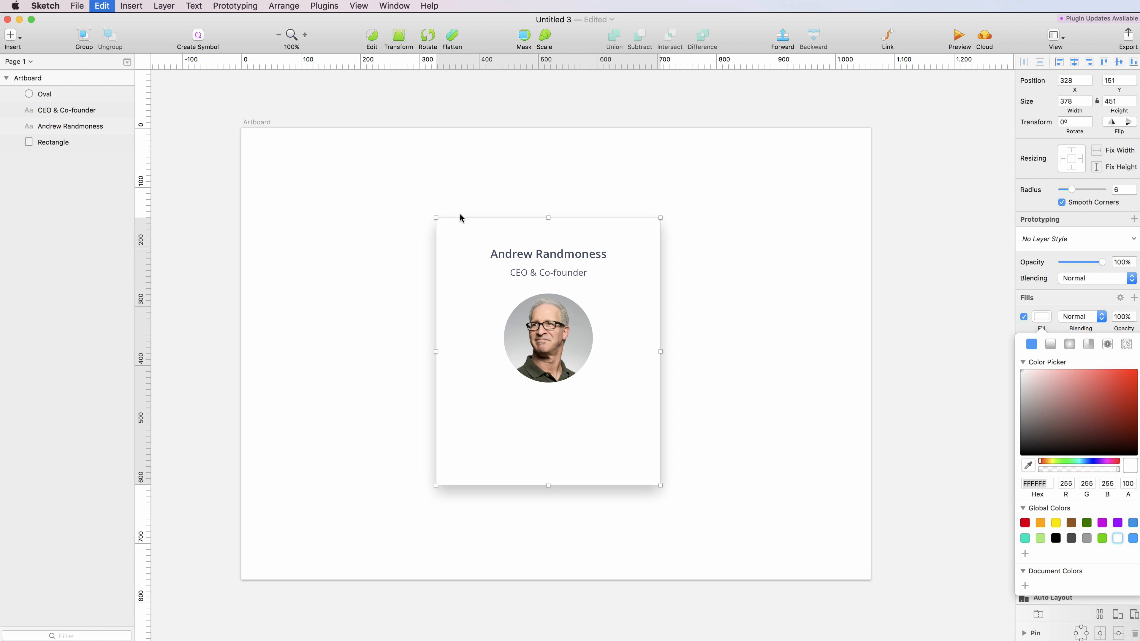
pyautogui.moveTo(548, 219); pyautogui.dragTo(541, 457)
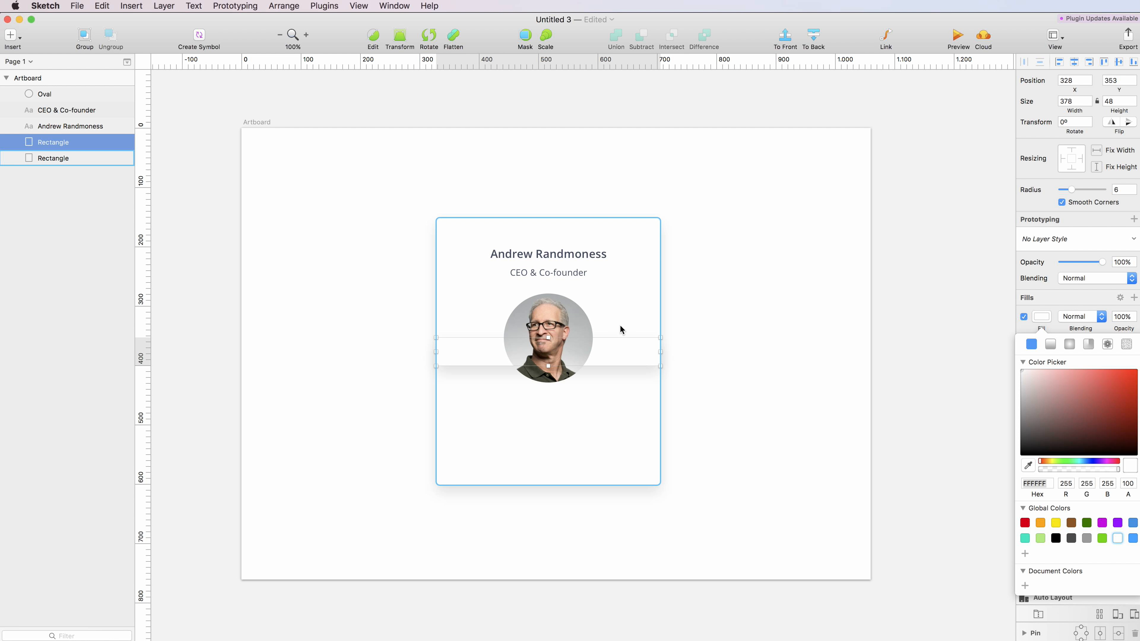
pyautogui.moveTo(620, 349); pyautogui.dragTo(635, 431)
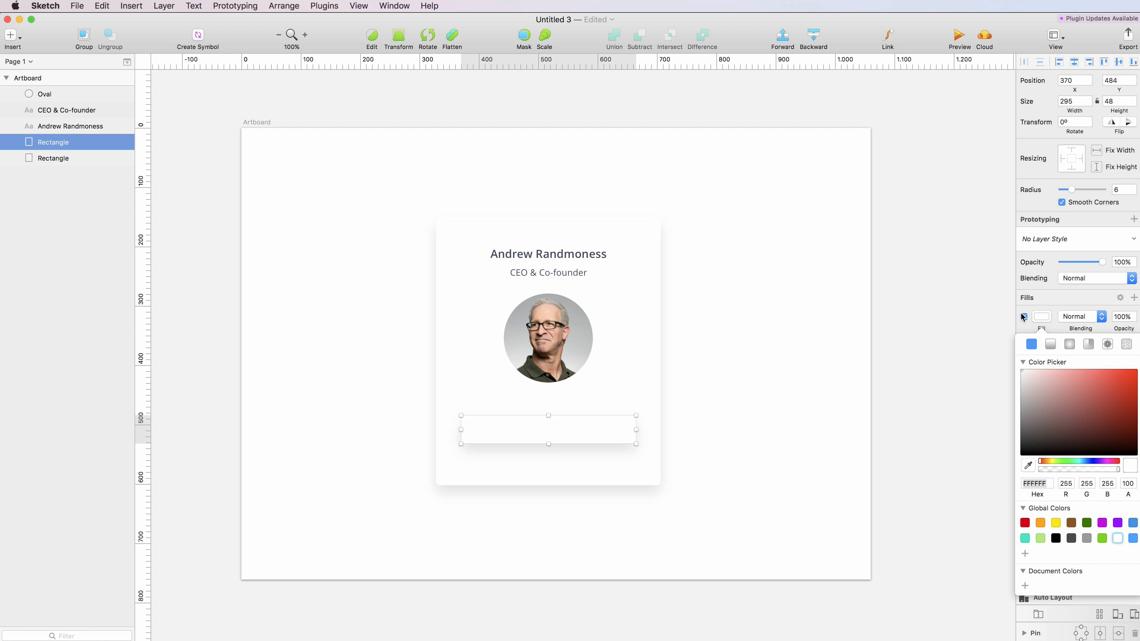
# - Fill the bar green (7ED321), nudge it up, and place a copy of the name heading on it
pyautogui.click(1051, 329)
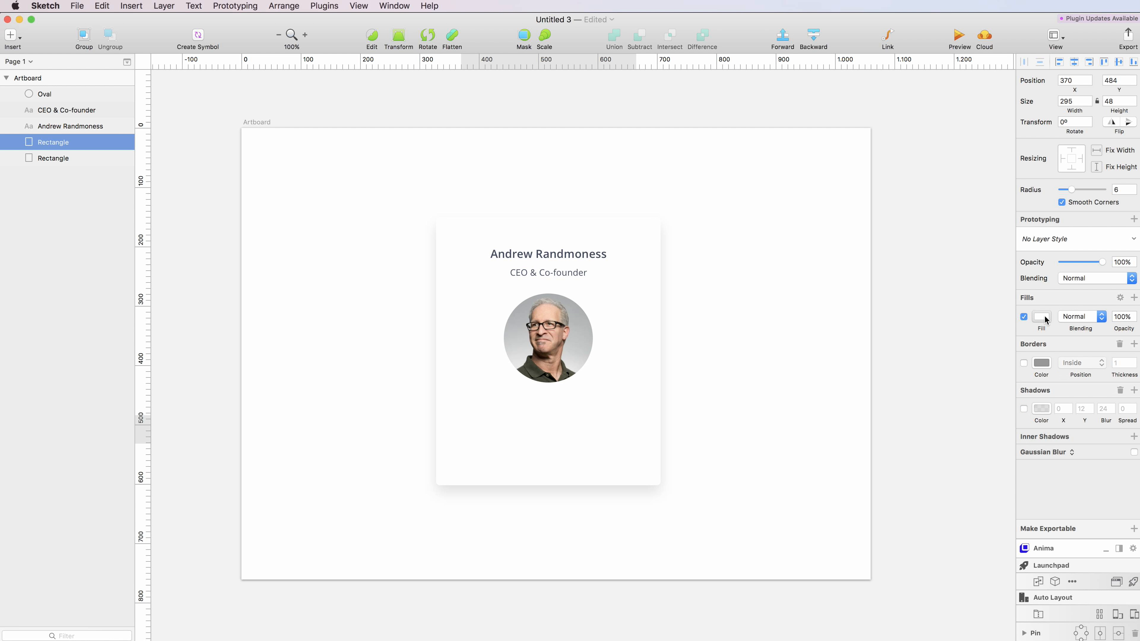
pyautogui.click(1042, 317)
pyautogui.click(1101, 537)
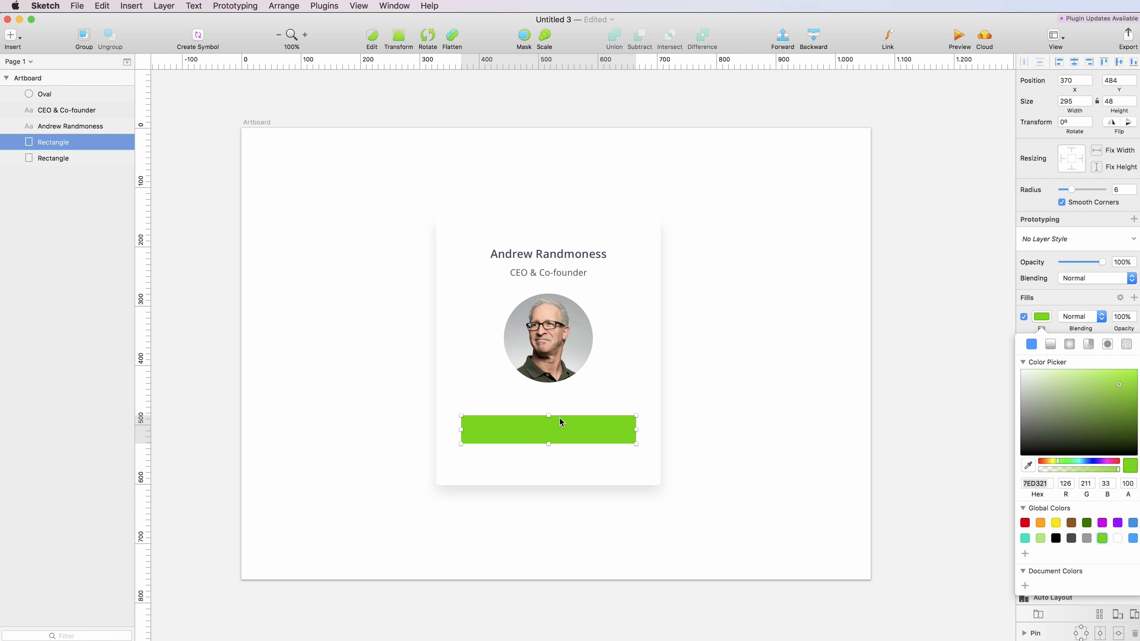
pyautogui.moveTo(568, 438); pyautogui.dragTo(567, 429)
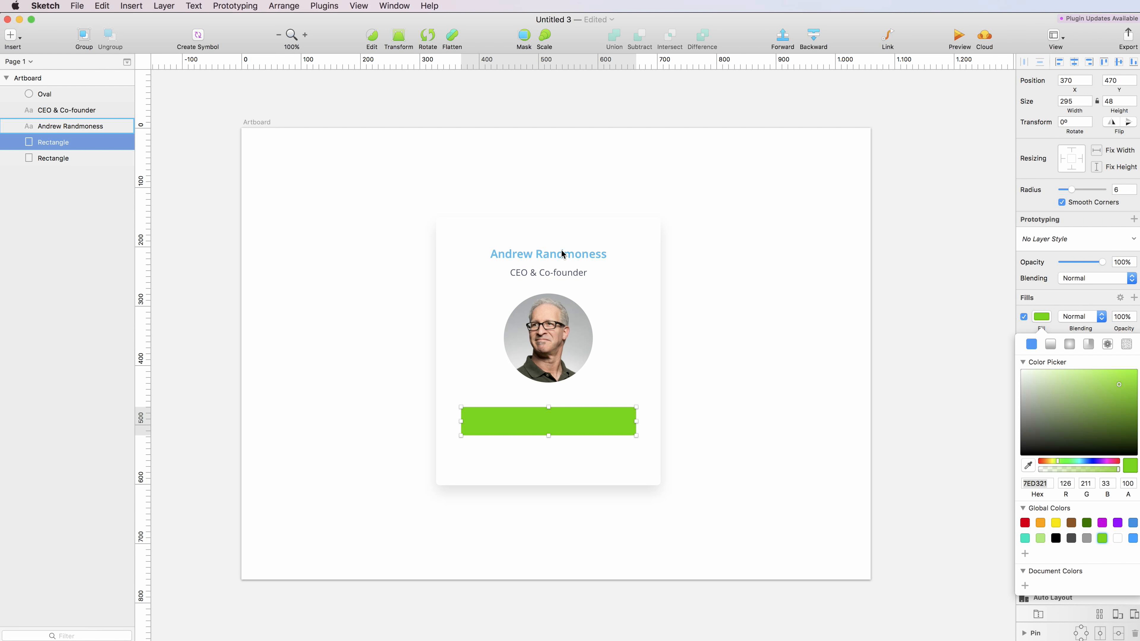
pyautogui.click(567, 259)
pyautogui.moveTo(566, 258); pyautogui.dragTo(548, 422)
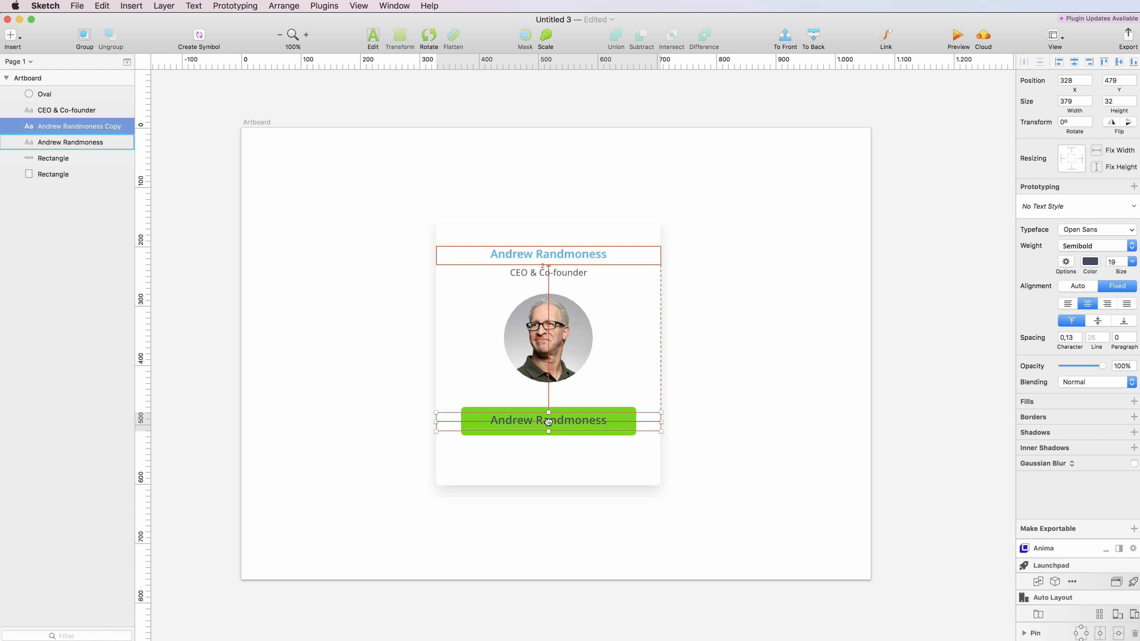
# - Relabel the copied text 'Contact Andrew' in white and nudge it down 1 px
pyautogui.doubleClick(594, 421)
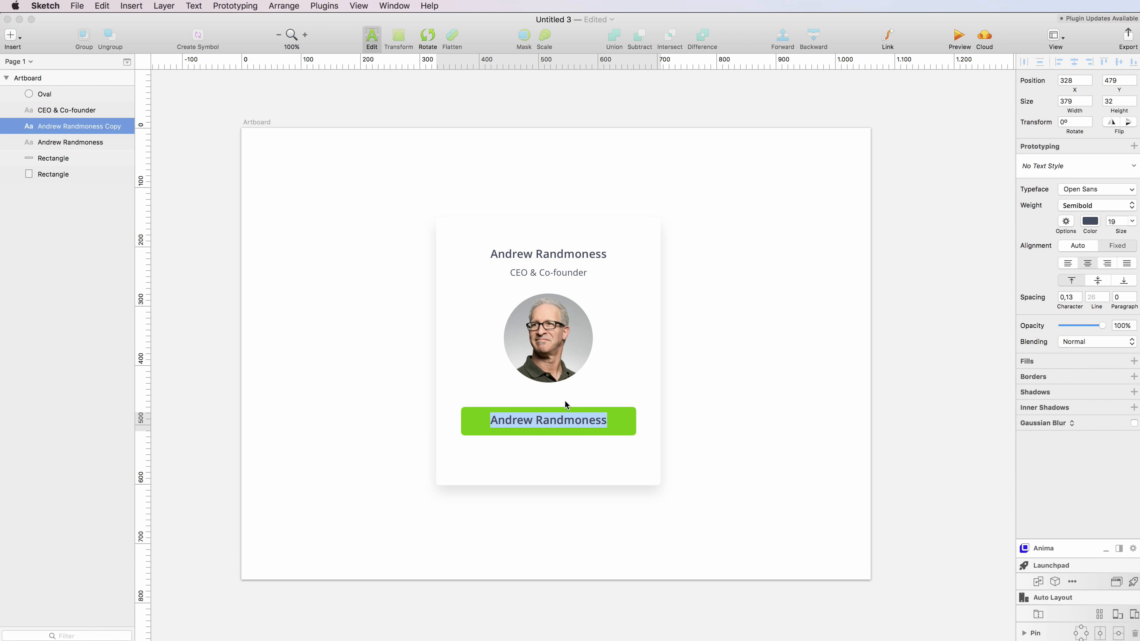
pyautogui.write('Co')
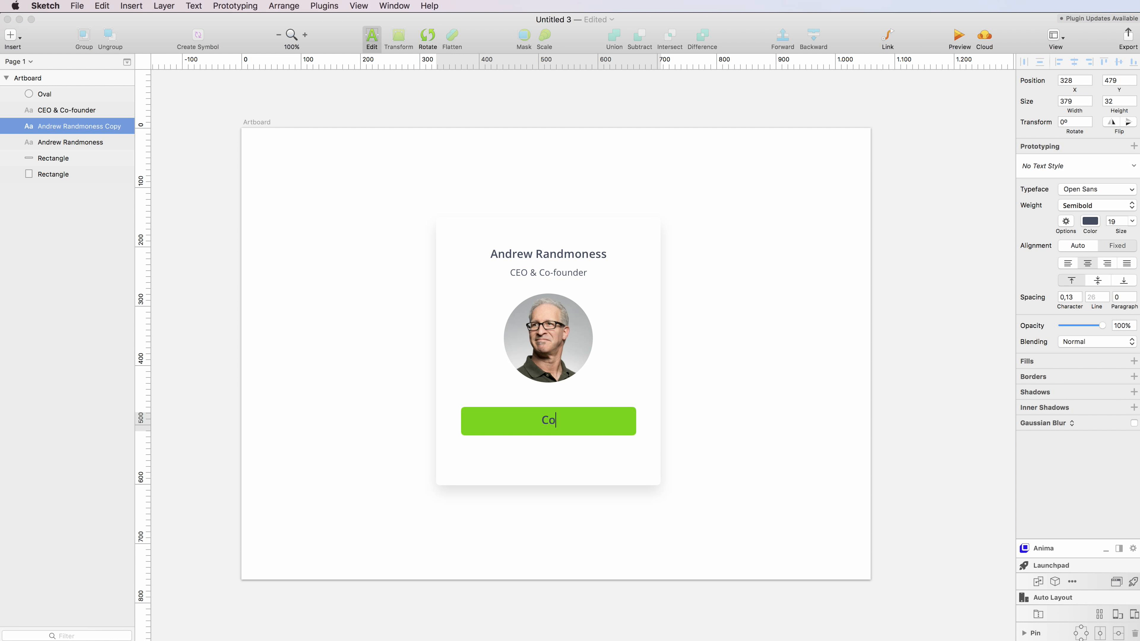
pyautogui.write('ntact Andrew')
pyautogui.press('super+a')
pyautogui.click(1095, 228)
pyautogui.click(1117, 420)
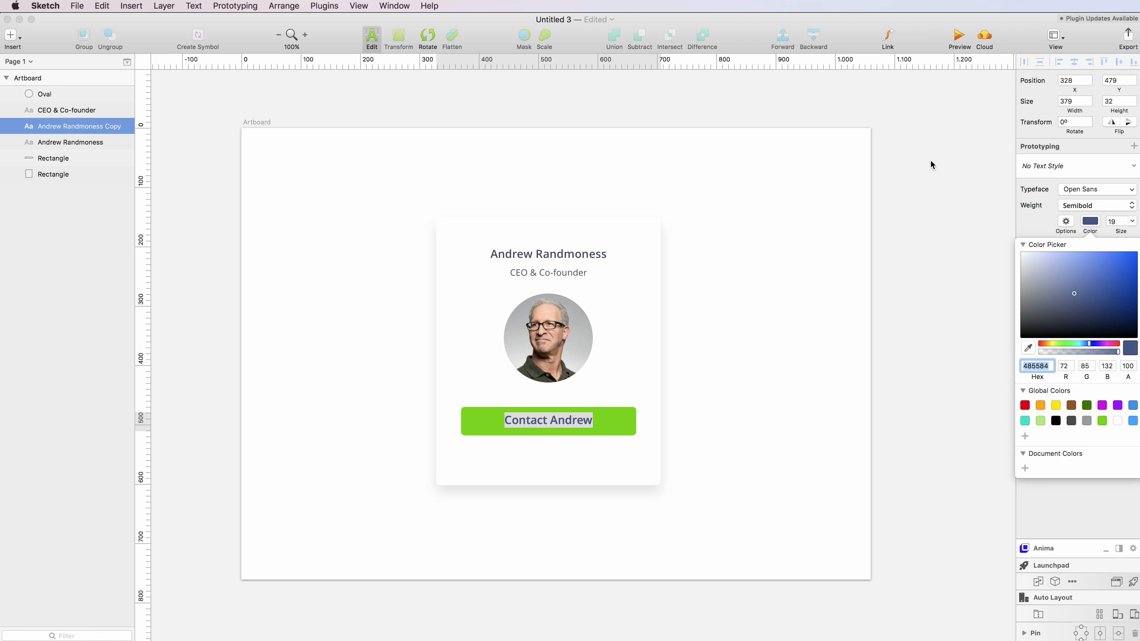
pyautogui.click(701, 452)
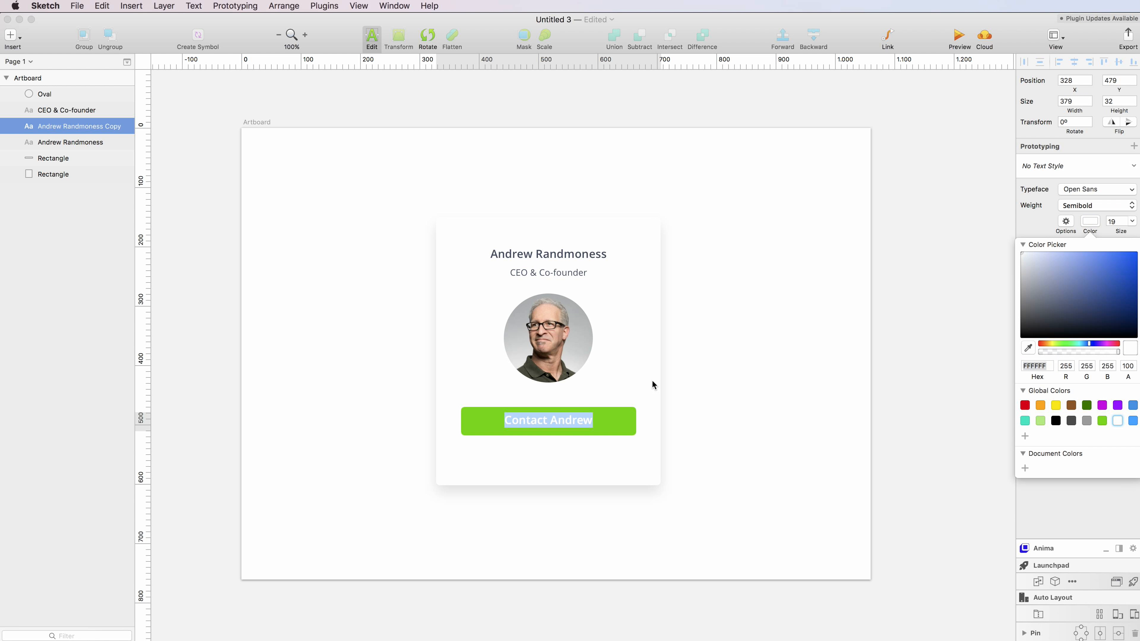
pyautogui.press('Escape')
pyautogui.press('Down')
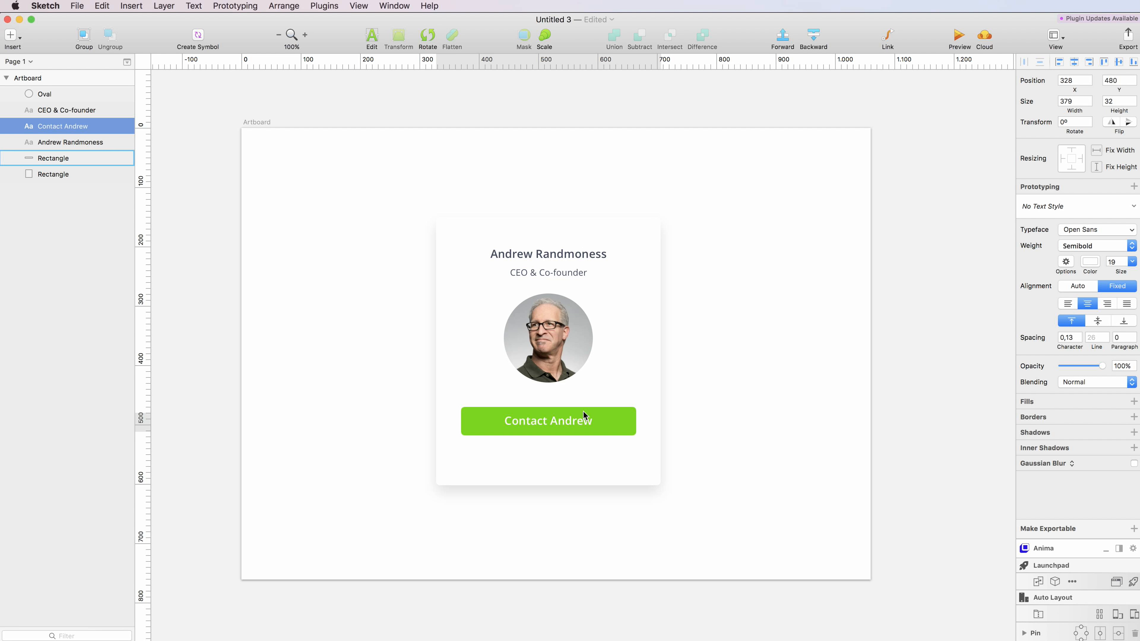
# - Duplicate the green button below the first and relabel the copy 'Message now'
pyautogui.moveTo(572, 423); pyautogui.dragTo(573, 455)
pyautogui.click(552, 453)
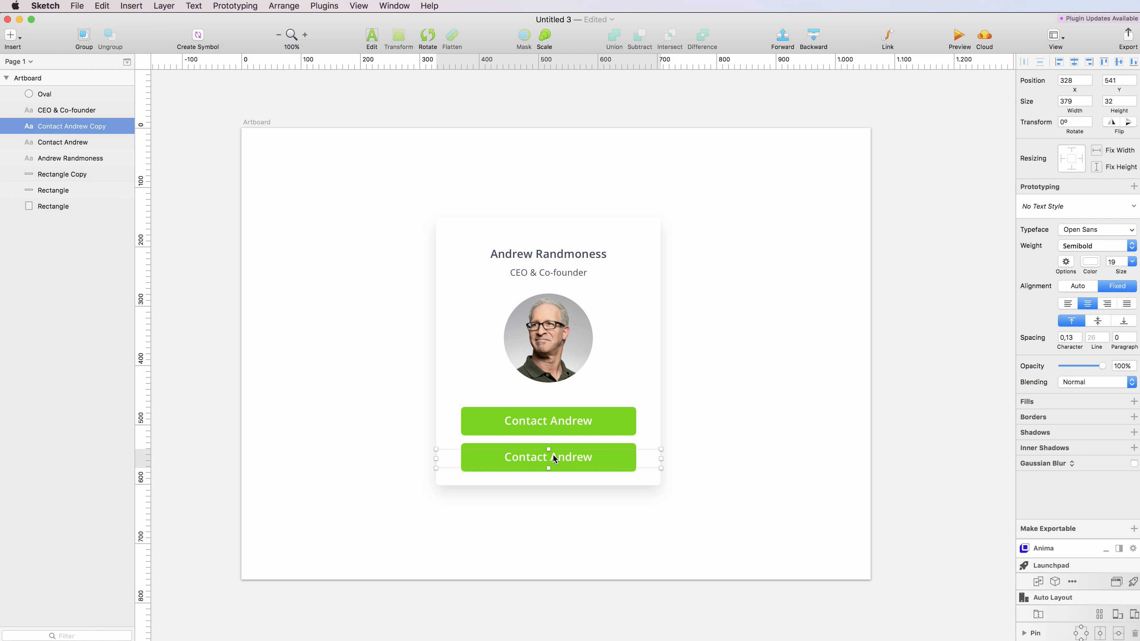
pyautogui.doubleClick(553, 455)
pyautogui.write('Message')
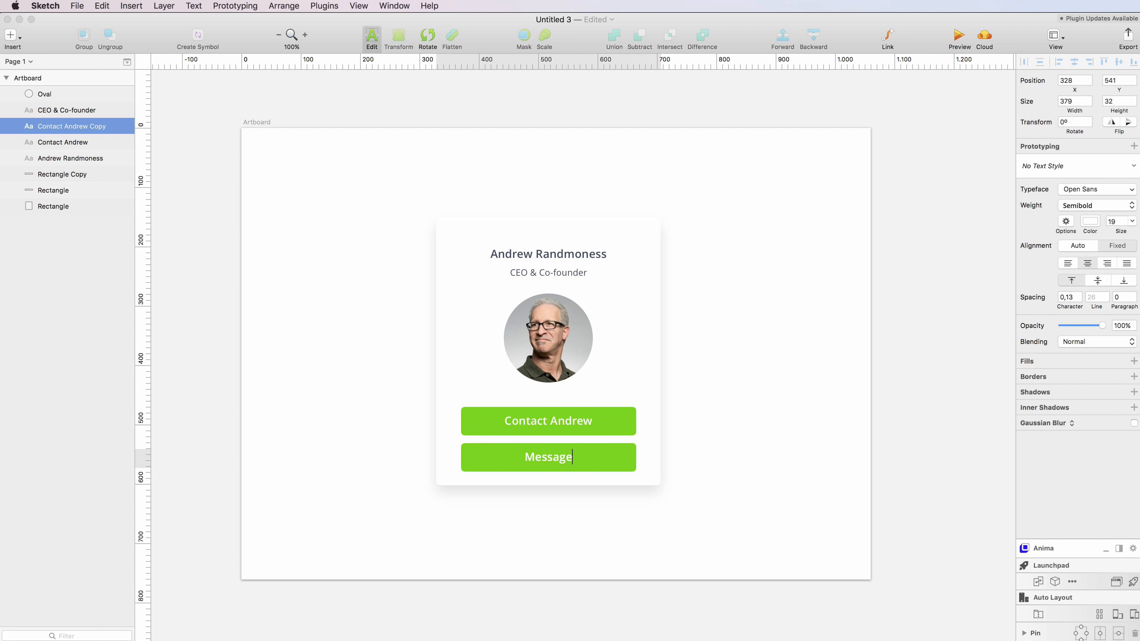
pyautogui.write(' now')
pyautogui.press('super+a')
pyautogui.press('Escape')
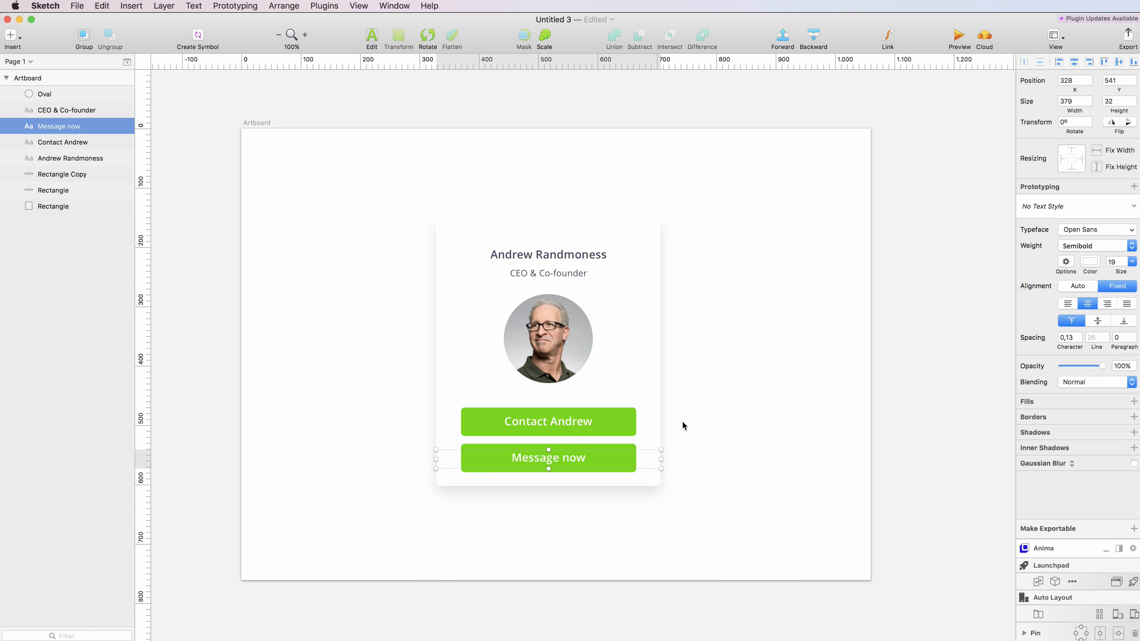
# - Make Message now an outline button with green text and a 2 px 7ED321 border, then lengthen the card
pyautogui.click(1091, 264)
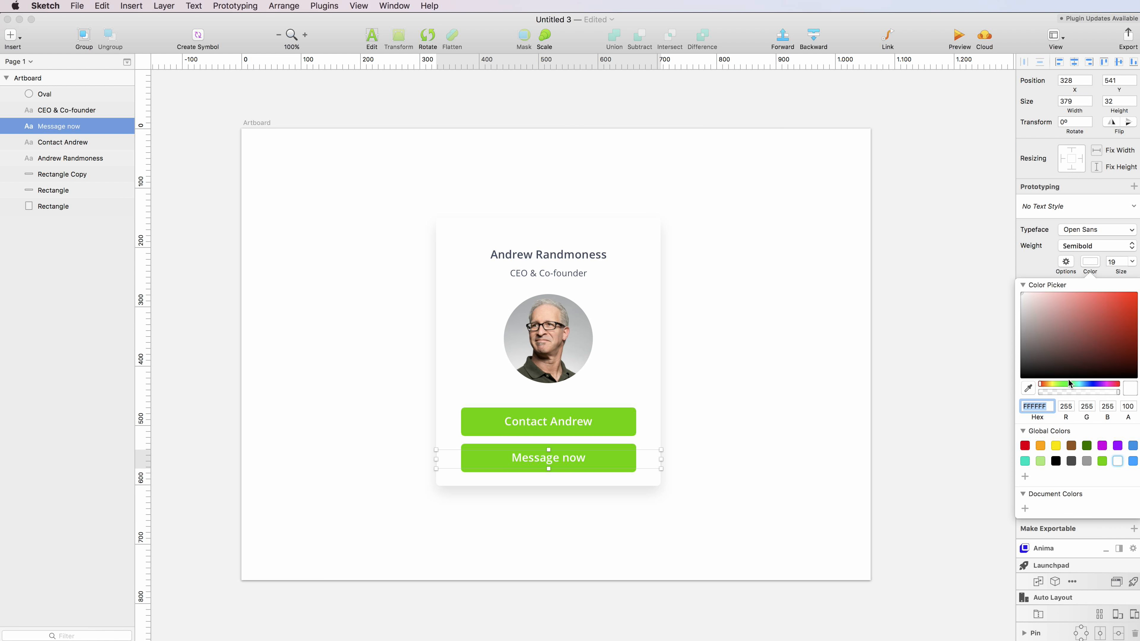
pyautogui.click(1103, 459)
pyautogui.click(540, 446)
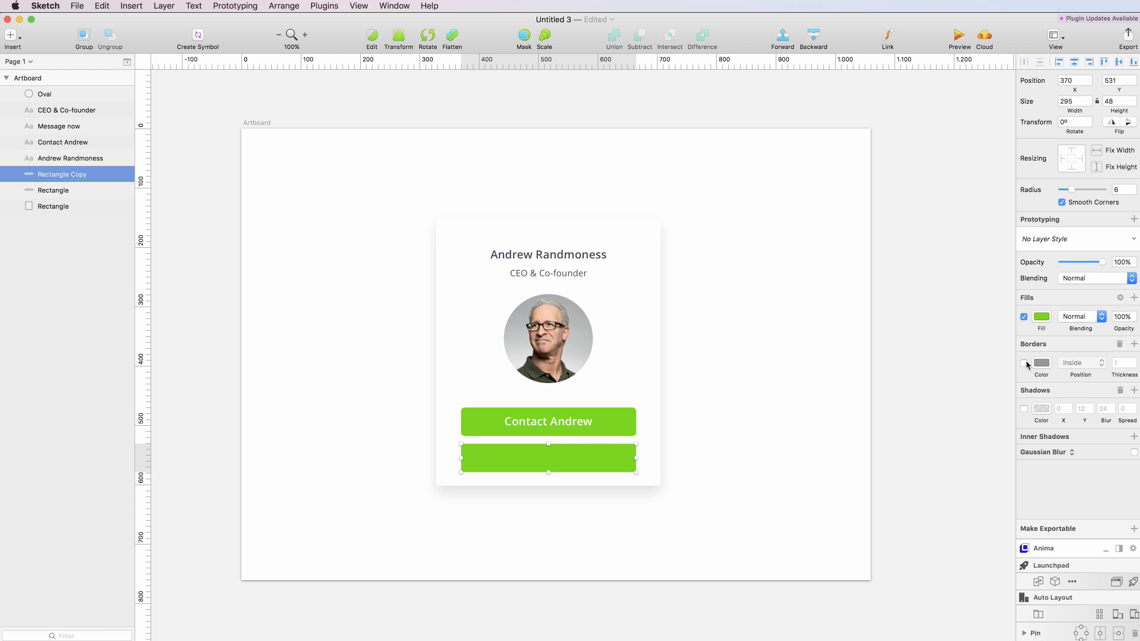
pyautogui.click(1023, 317)
pyautogui.click(1023, 362)
pyautogui.click(1040, 362)
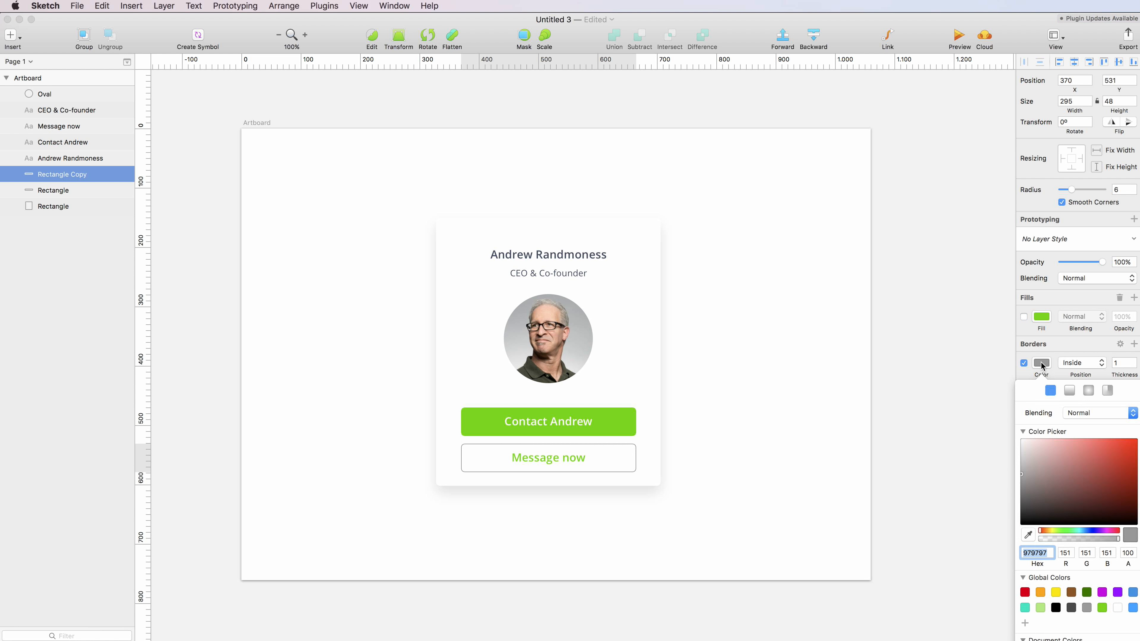
pyautogui.click(1101, 607)
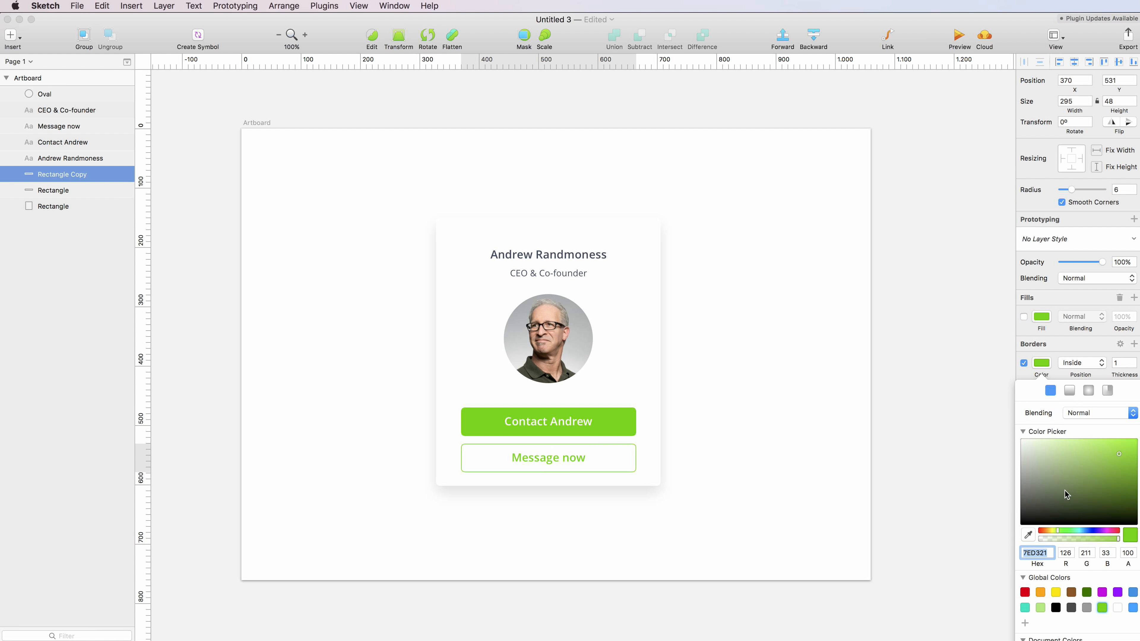
pyautogui.click(1132, 361)
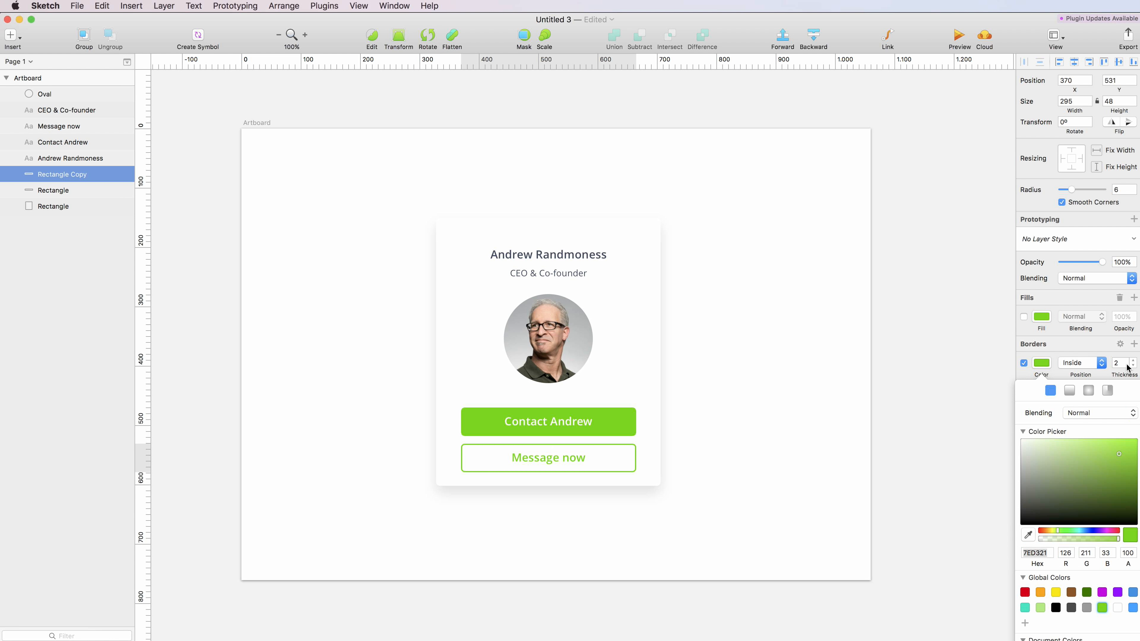
pyautogui.click(661, 395)
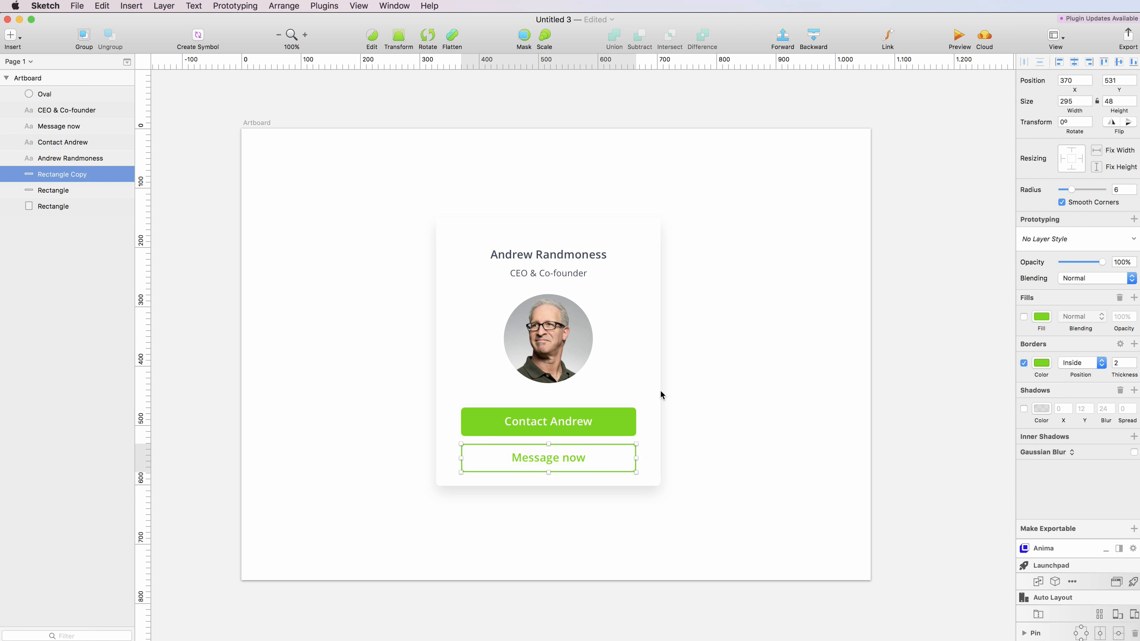
pyautogui.click(661, 395)
pyautogui.moveTo(548, 489); pyautogui.dragTo(545, 501)
# - Group both buttons with their labels, excluding the card background
pyautogui.click(787, 416)
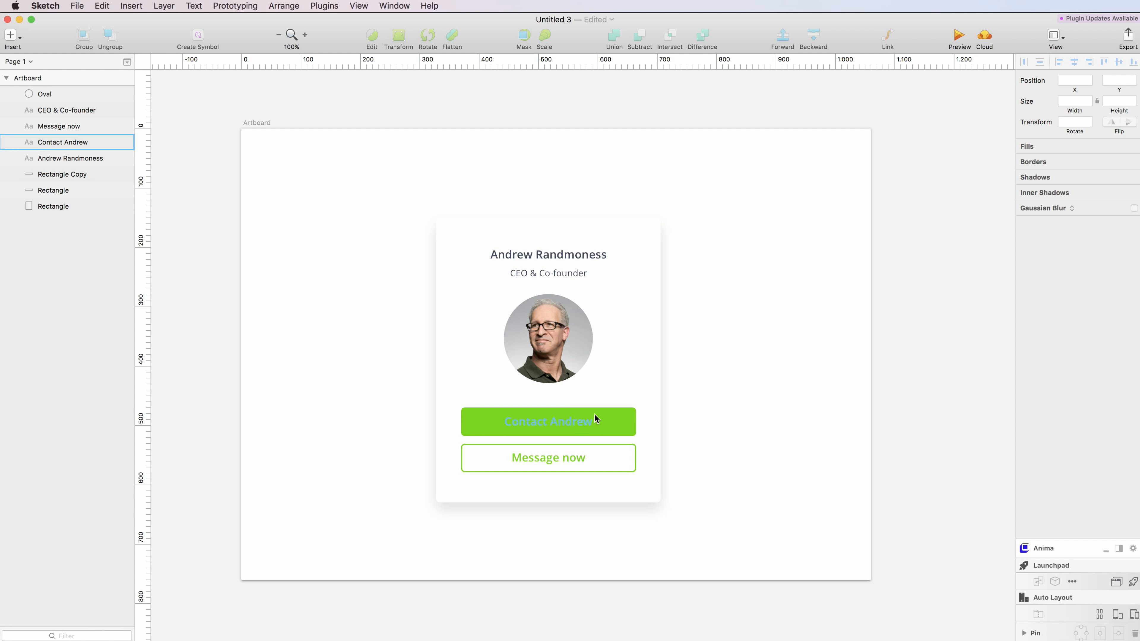
pyautogui.moveTo(704, 417); pyautogui.dragTo(471, 475)
pyautogui.keyDown('shift'); pyautogui.click(456, 382); pyautogui.keyUp('shift')
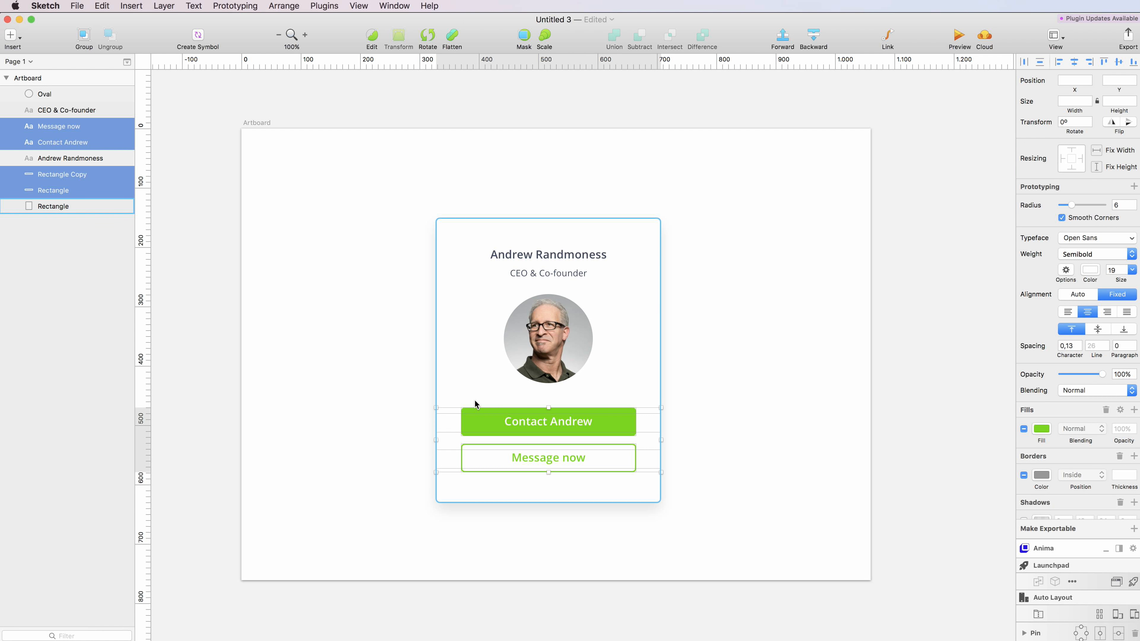
pyautogui.press('super+g')
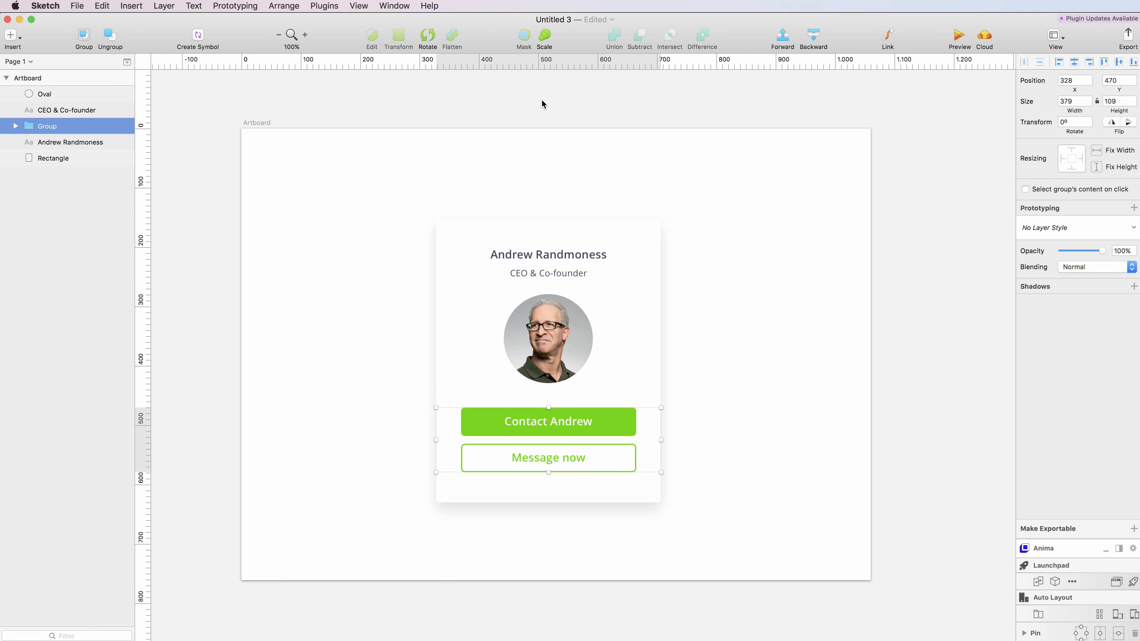
# - Scale the button group to 80% from its centre and nudge it upward
pyautogui.click(545, 35)
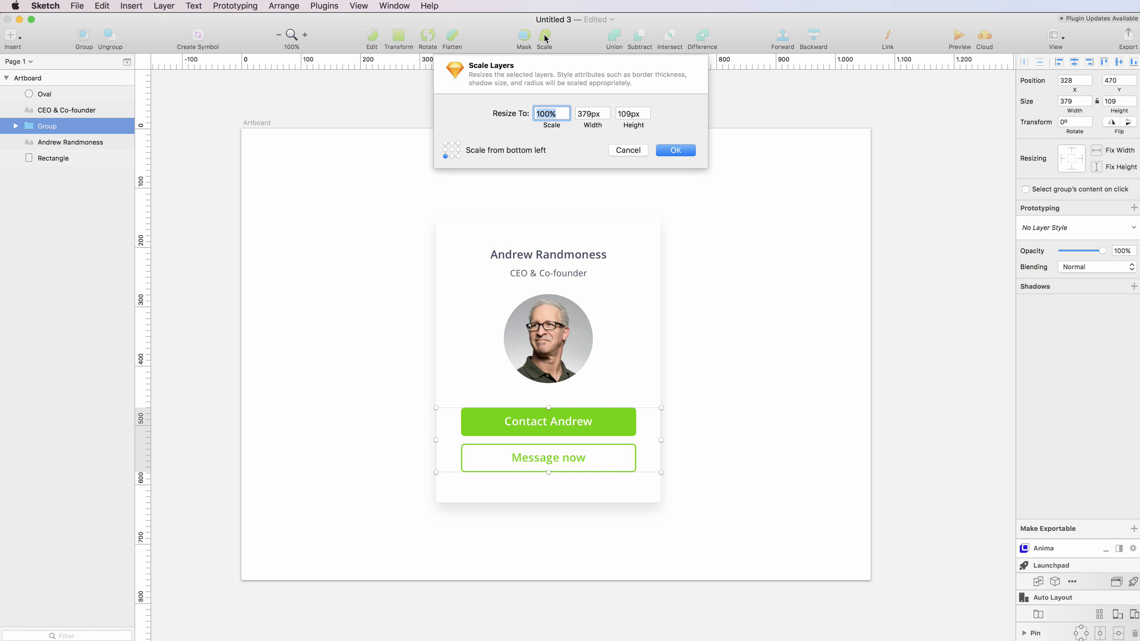
pyautogui.click(452, 150)
pyautogui.hotkey('shift', 'Down')
pyautogui.hotkey('shift', 'Down')
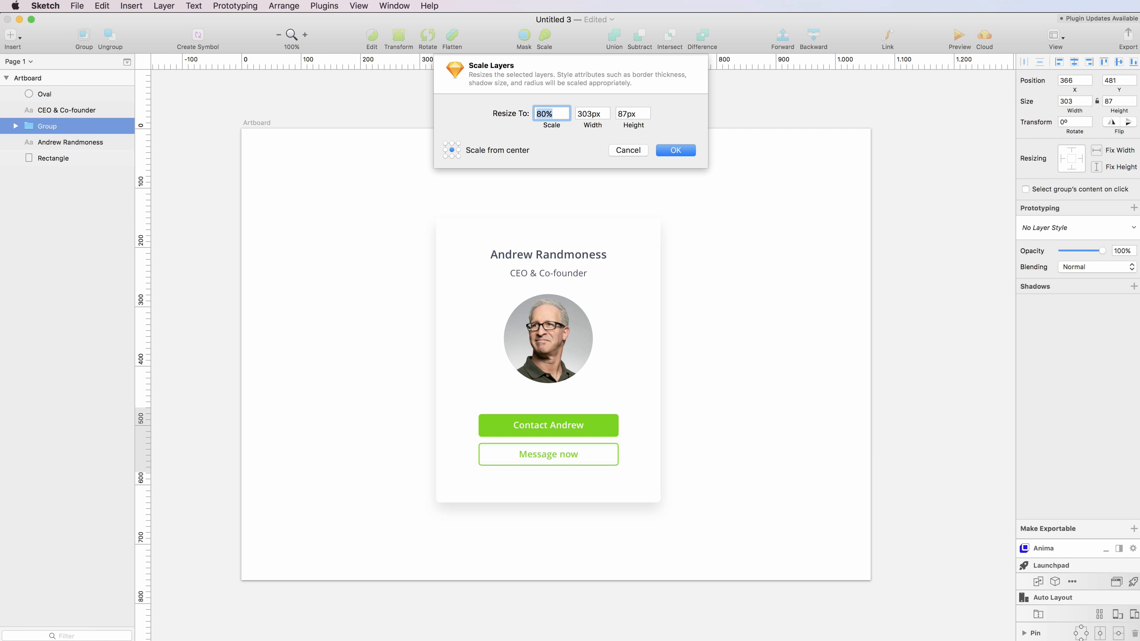
pyautogui.press('Return')
pyautogui.hotkey('shift', 'Up')
pyautogui.hotkey('shift', 'Up')
pyautogui.scroll(-2, 756, 451)
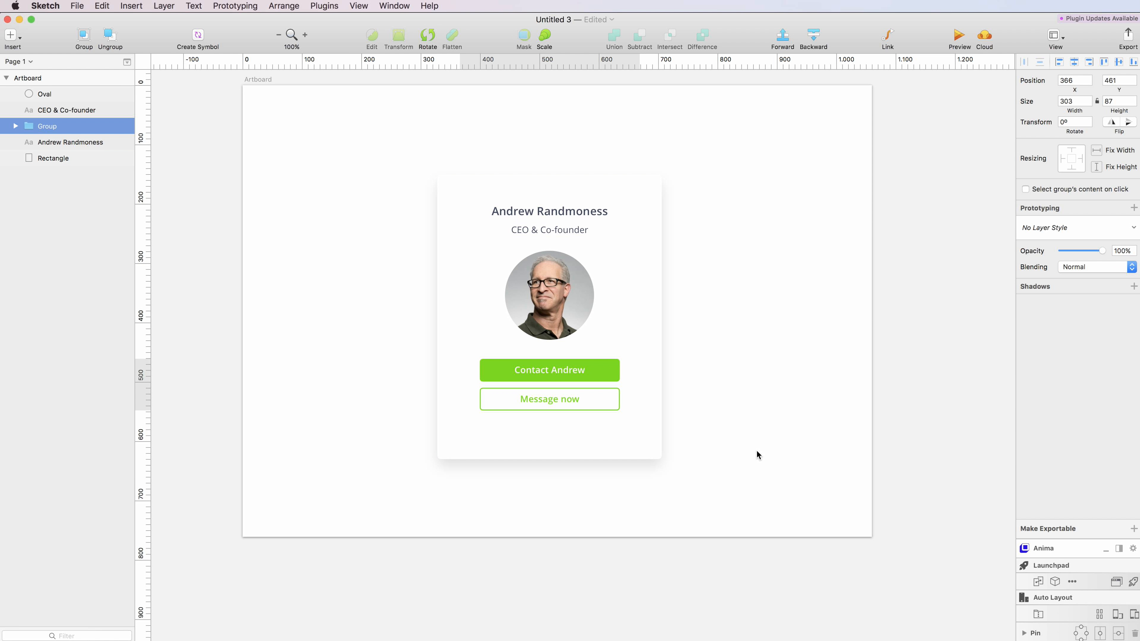
pyautogui.scroll(5, 756, 451)
# - Change the 'Contact Andrew' and 'Message now' label font sizes from 15.2 to 15
pyautogui.doubleClick(548, 462)
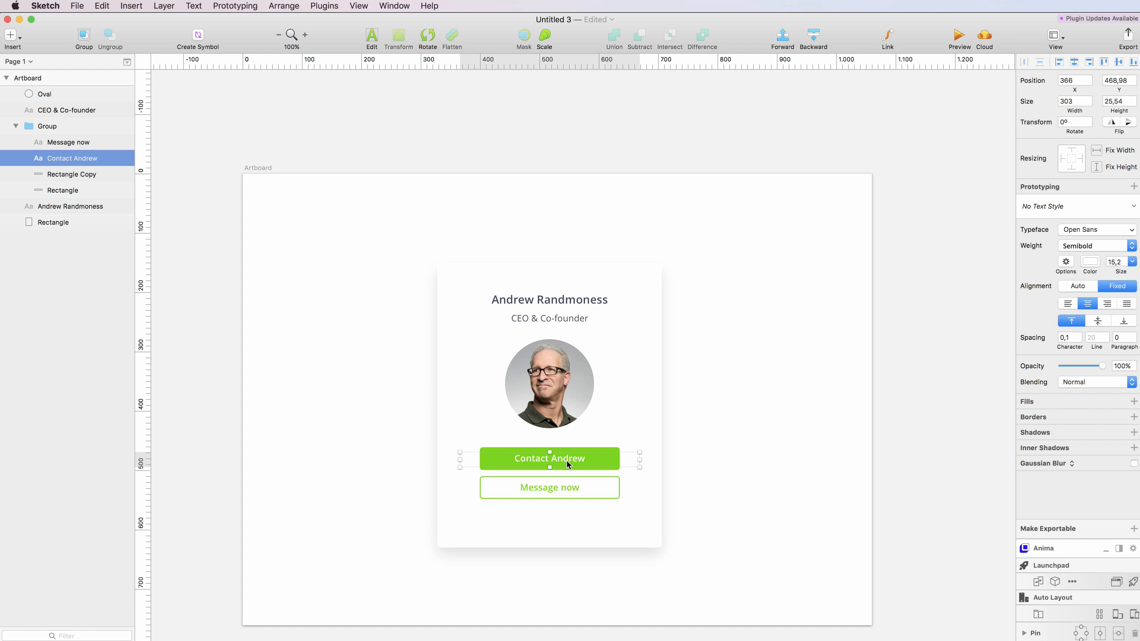
pyautogui.doubleClick(1117, 261)
pyautogui.press('BackSpace')
pyautogui.click(547, 488)
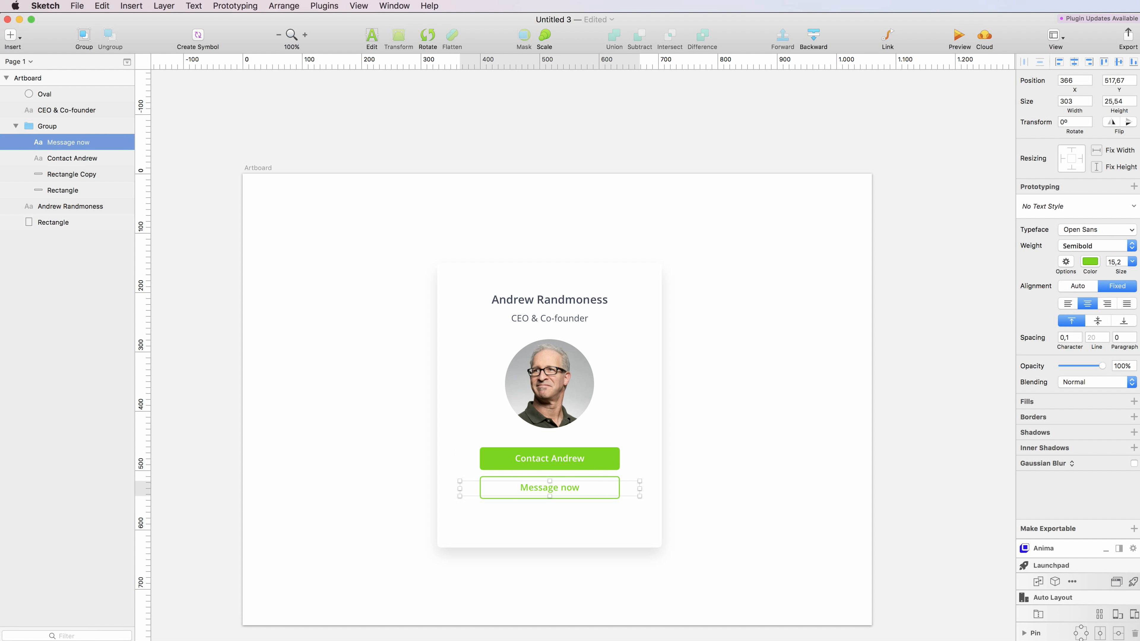
pyautogui.click(1117, 262)
pyautogui.press('Return')
# - Resize the card rectangle inward on its sides and bottom to 333 × 441 px
pyautogui.click(649, 378)
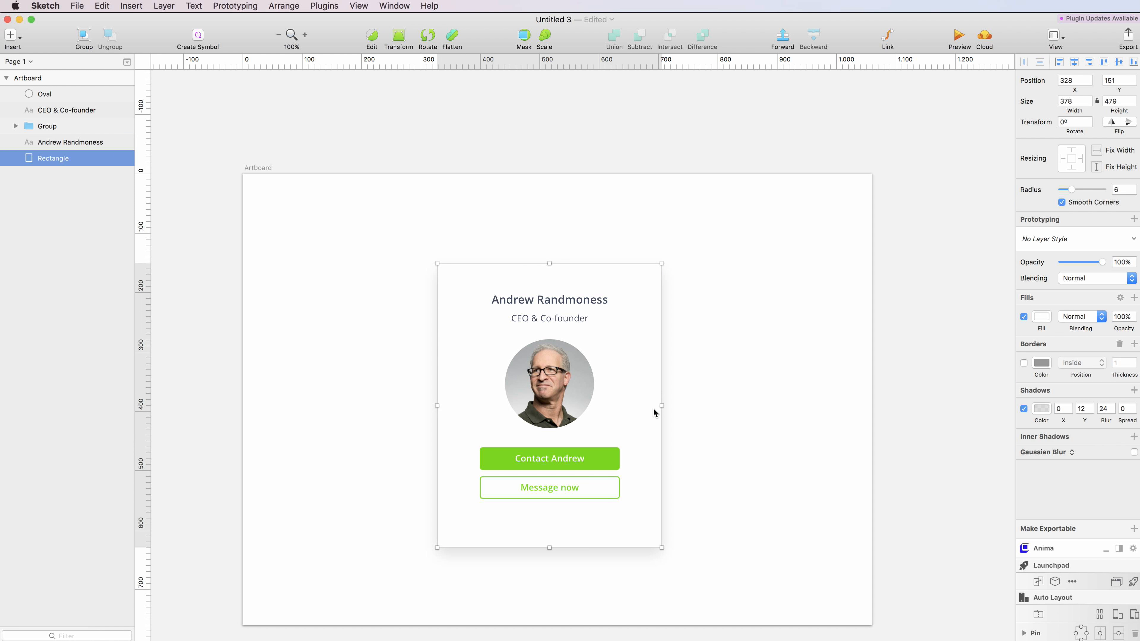
pyautogui.moveTo(661, 405)
pyautogui.mouseDown()
pyautogui.moveTo(634, 409)
pyautogui.moveTo(649, 407)
pyautogui.mouseUp()
pyautogui.moveTo(549, 548); pyautogui.dragTo(551, 525)
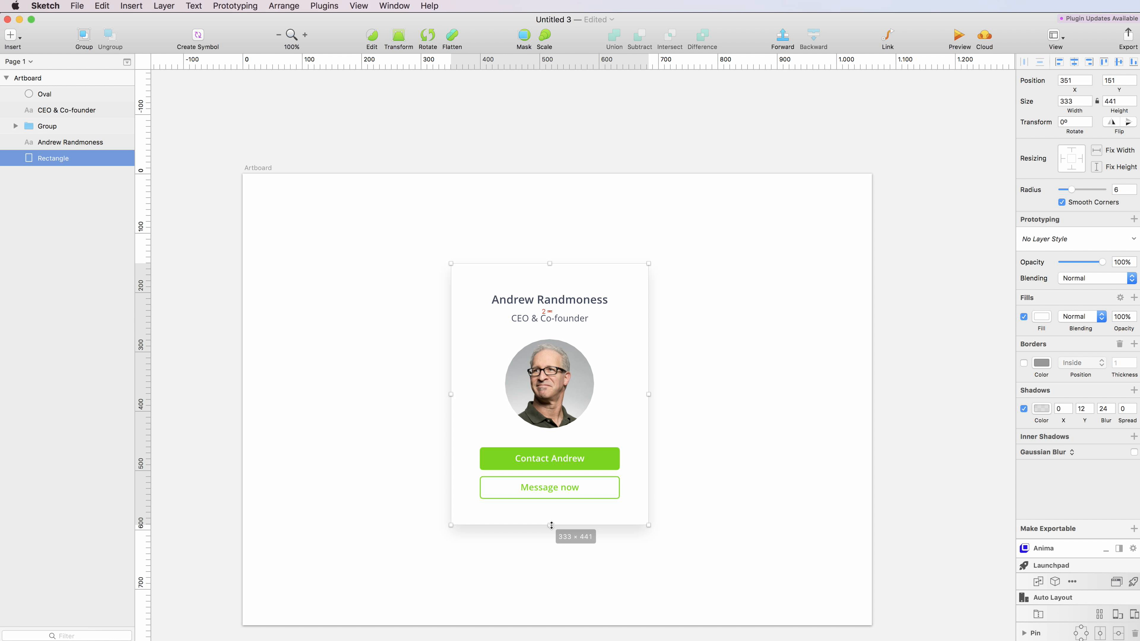
pyautogui.click(756, 507)
# - Shrink the round profile photo to 145 × 145, then select all the card's layers
pyautogui.moveTo(718, 509); pyautogui.dragTo(511, 455)
pyautogui.keyDown('shift'); pyautogui.click(603, 428); pyautogui.keyUp('shift')
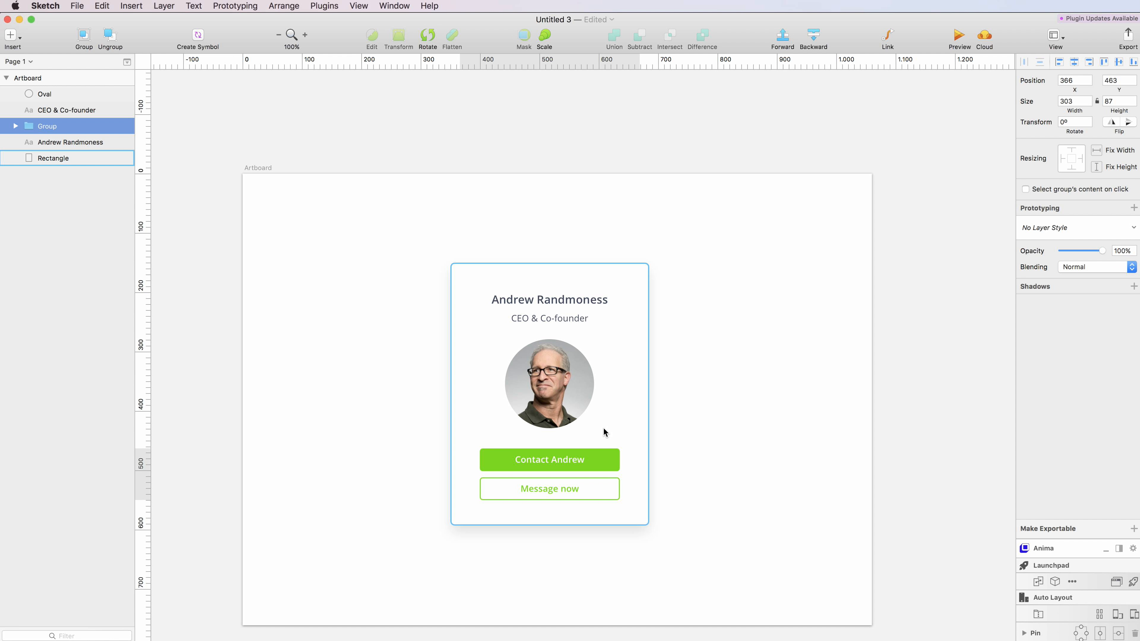
pyautogui.click(583, 359)
pyautogui.moveTo(594, 342); pyautogui.dragTo(590, 343)
pyautogui.click(763, 343)
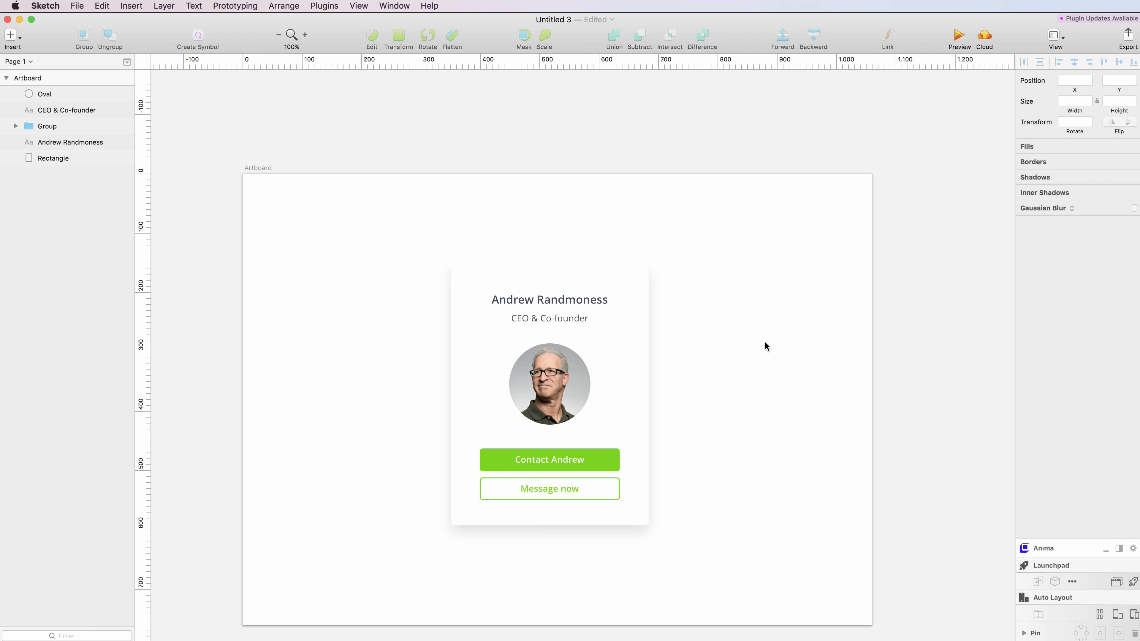
pyautogui.moveTo(716, 256); pyautogui.dragTo(427, 635)
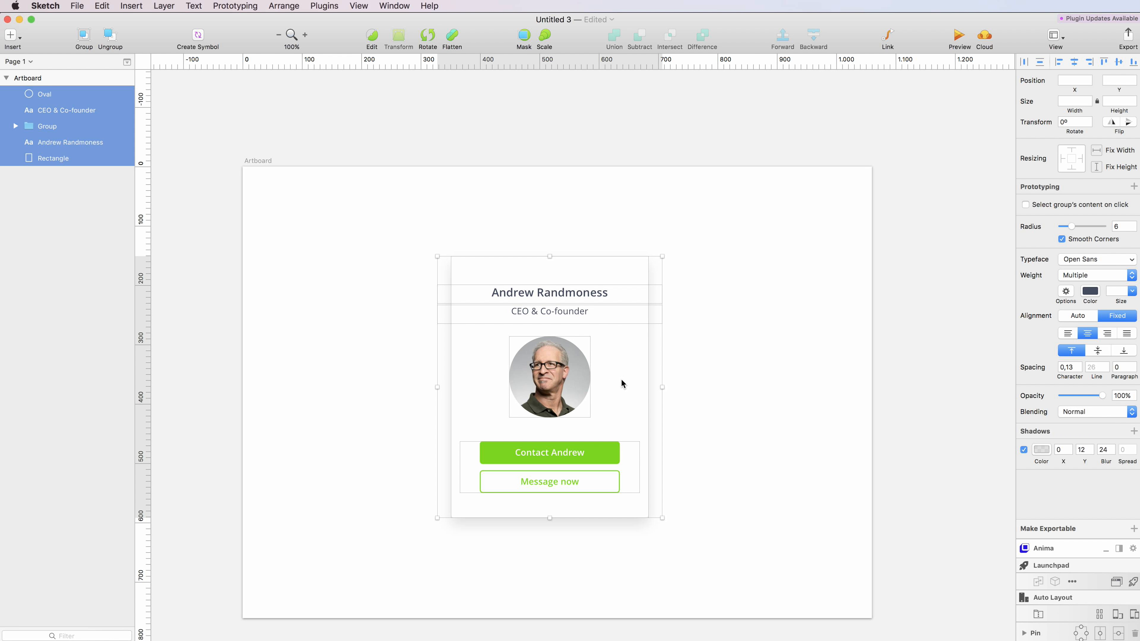
# - Group the card's layers and duplicate the card to its right
pyautogui.press('super+g')
pyautogui.moveTo(635, 377); pyautogui.dragTo(449, 361)
pyautogui.moveTo(416, 348); pyautogui.dragTo(676, 337)
# - Move both cards together until they sit centred side by side on the artboard
pyautogui.moveTo(812, 227); pyautogui.dragTo(221, 536)
pyautogui.moveTo(393, 410); pyautogui.dragTo(442, 409)
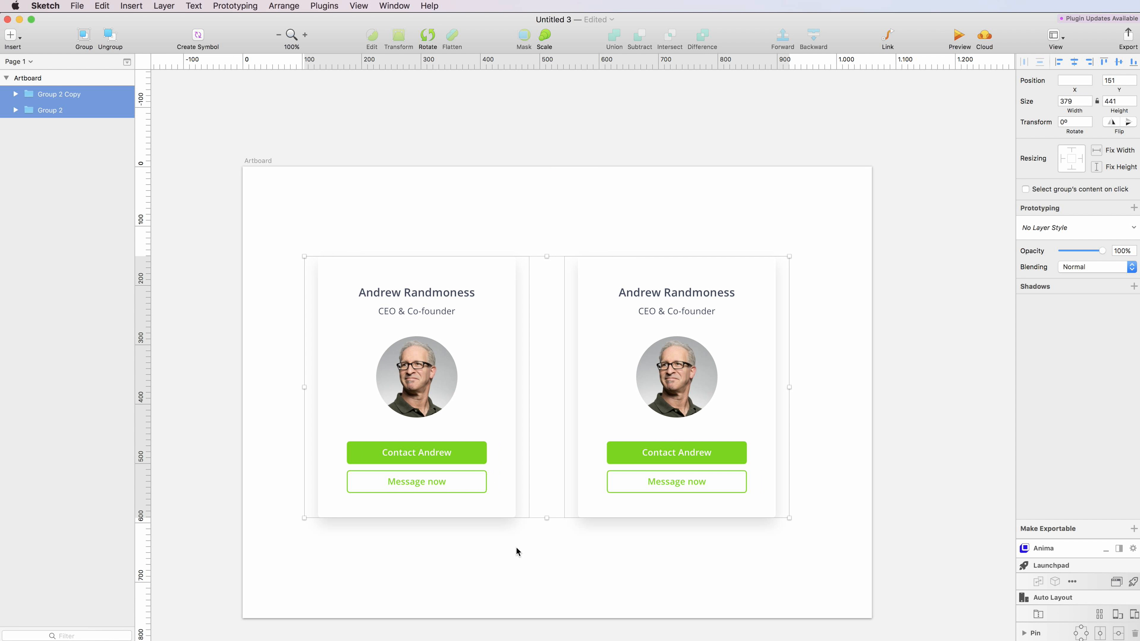
pyautogui.click(514, 542)
pyautogui.moveTo(288, 262); pyautogui.dragTo(799, 525)
pyautogui.moveTo(674, 403); pyautogui.dragTo(680, 403)
pyautogui.press('Right')
pyautogui.press('Right')
pyautogui.press('Right')
pyautogui.press('Right')
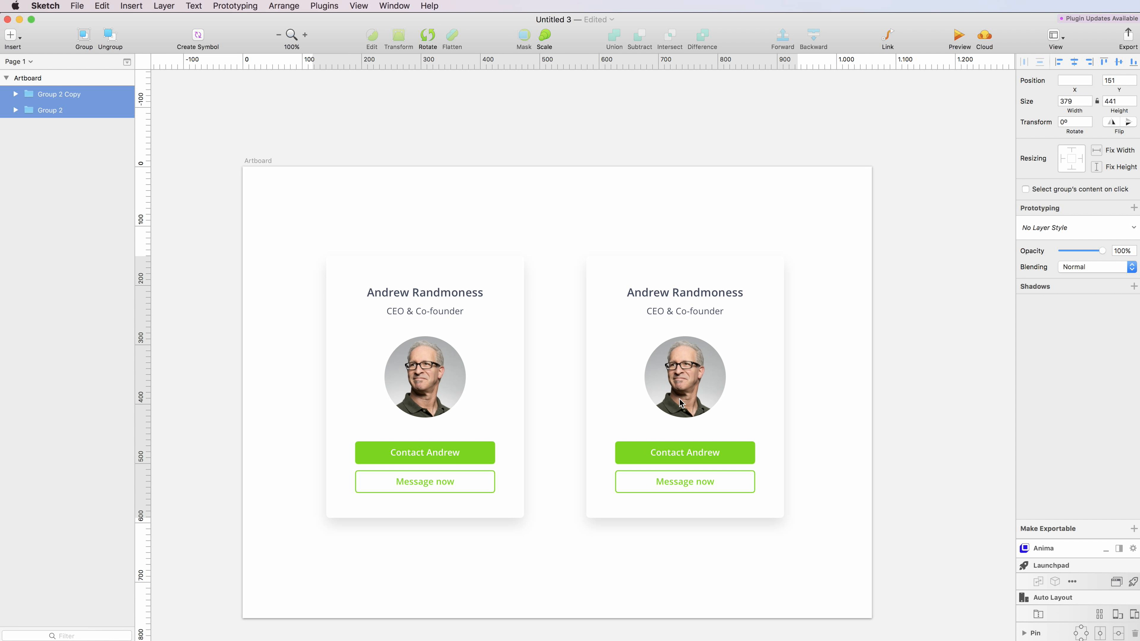
pyautogui.hscroll(1, 679, 399)
pyautogui.click(323, 191)
pyautogui.click(242, 159)
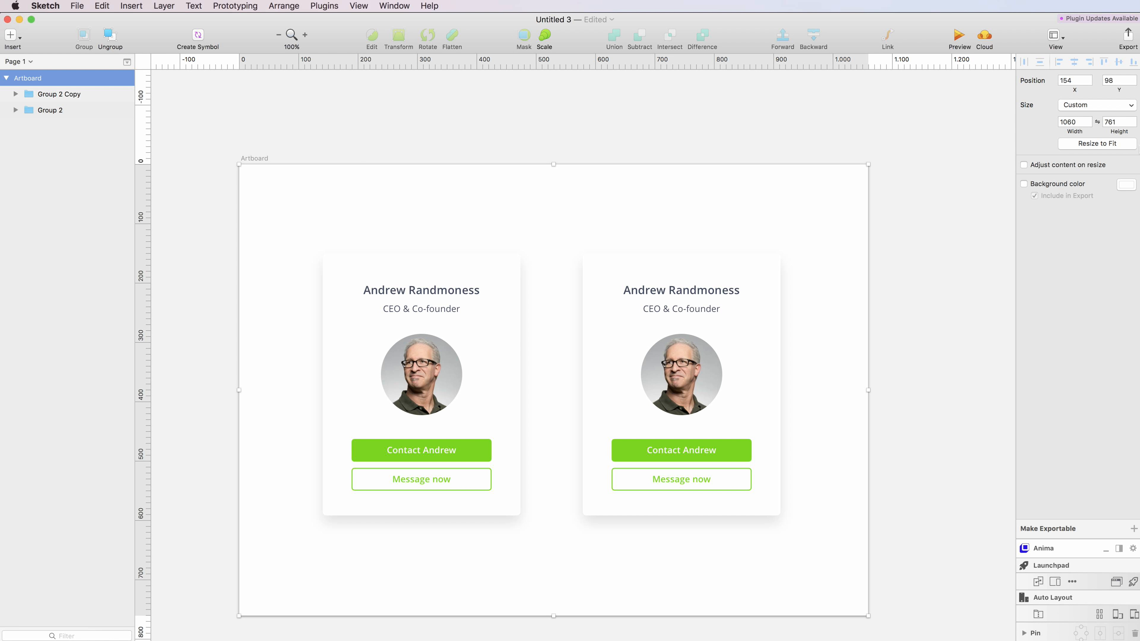
# - Give the artboard a light gray #F6F6F6 background and zoom in on the cards
pyautogui.click(1121, 186)
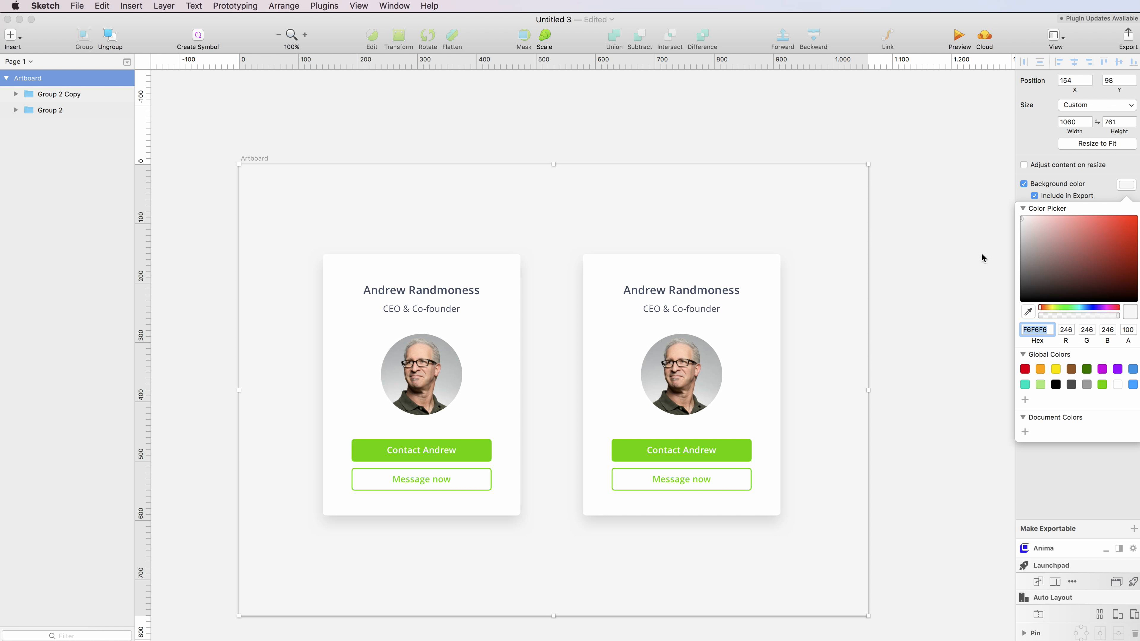
pyautogui.click(918, 287)
pyautogui.hscroll(-2, 678, 357)
pyautogui.click(586, 133)
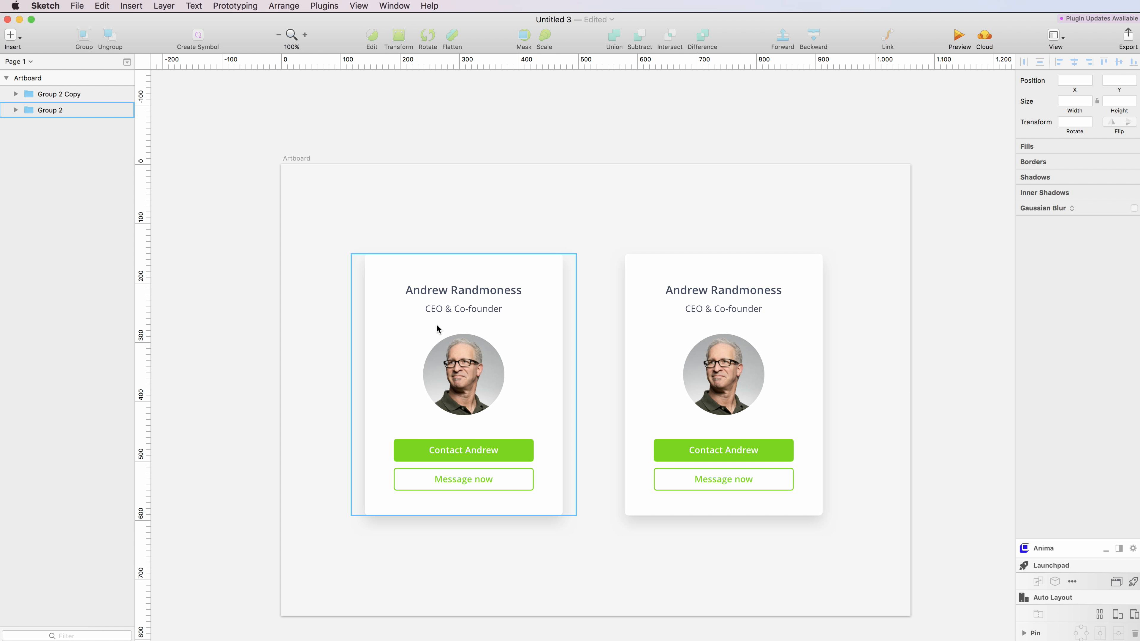
pyautogui.hscroll(2, 249, 305)
pyautogui.scroll(5, 248, 307)
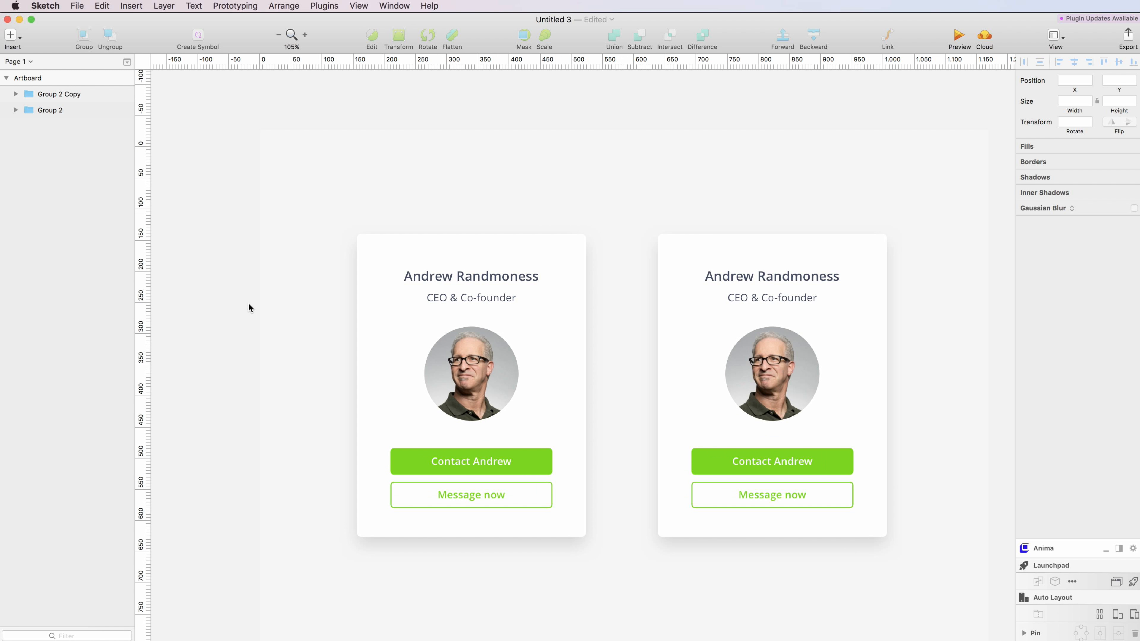
pyautogui.scroll(2, 248, 304)
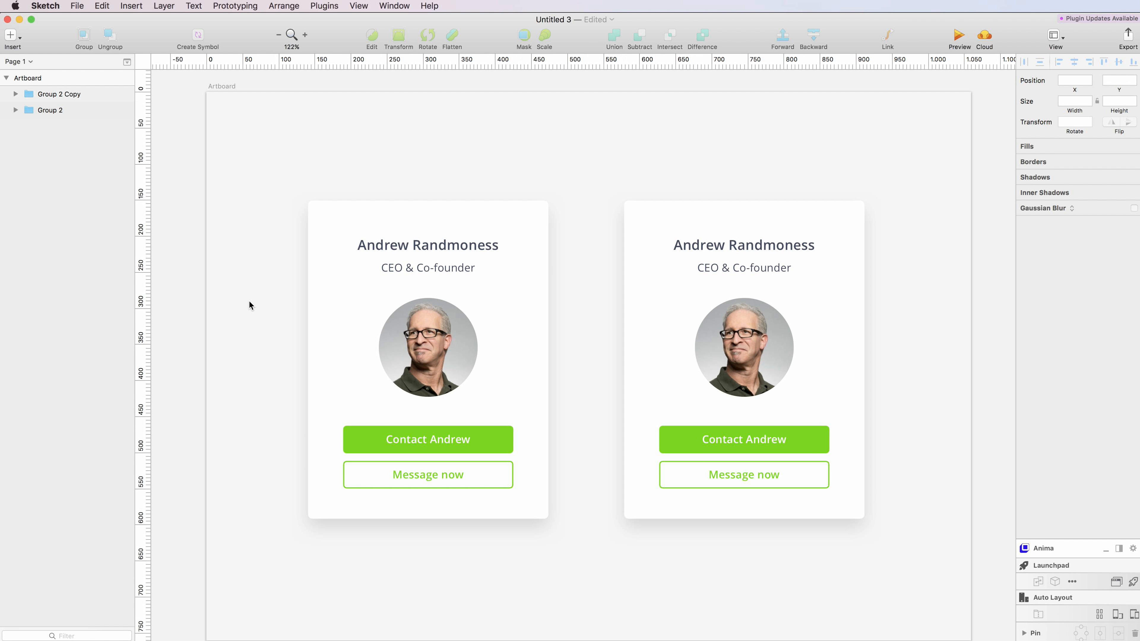
pyautogui.scroll(2, 239, 300)
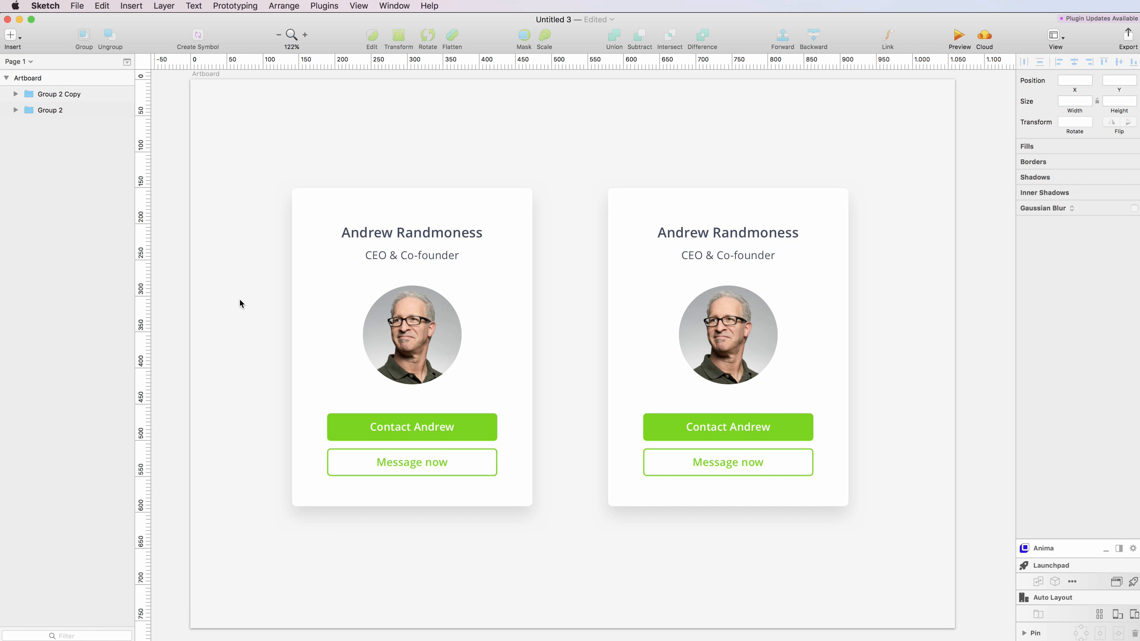